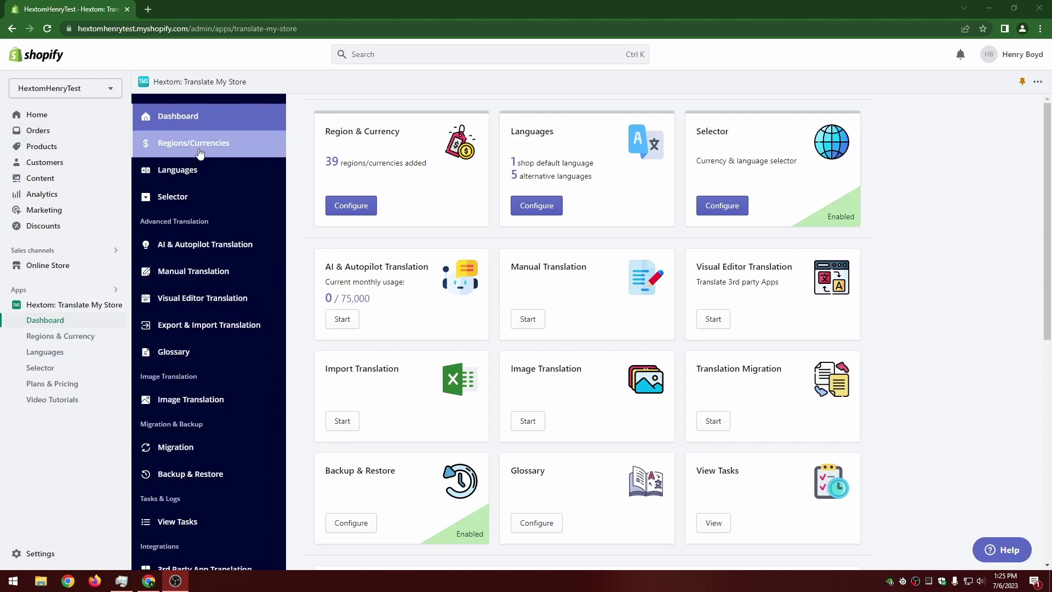
# Step: Open the Regions & Currency page in Hextom: Translate My Store
pyautogui.click(200, 154)
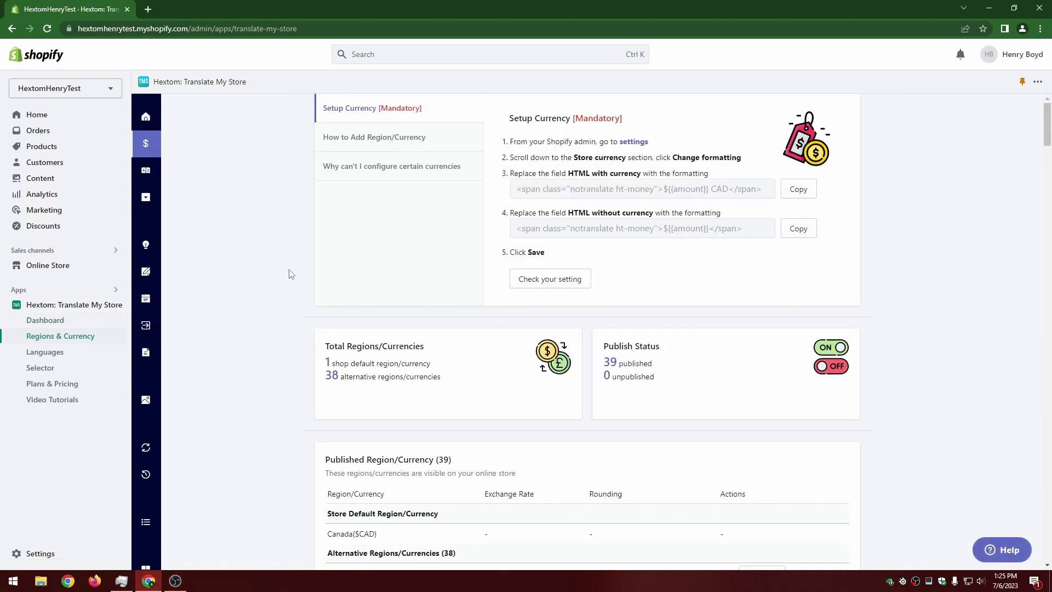
# Step: Scroll down the Regions & Currency page toward the Published Region/Currency table
pyautogui.scroll(-6, 271, 267)
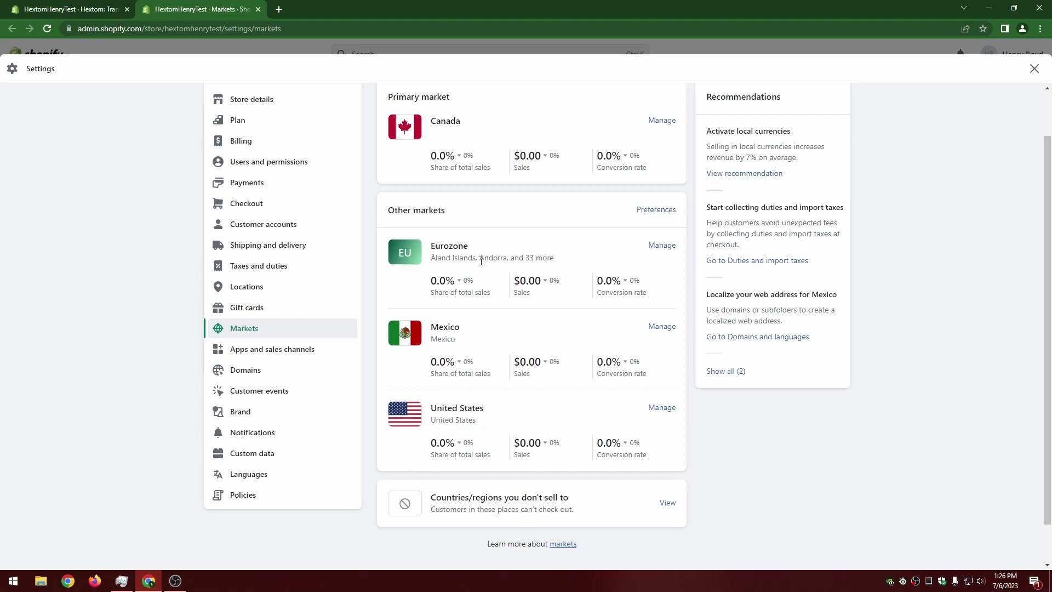
# Step: Back in the Hextom tab, browse the add-region list and close it without choosing
pyautogui.hotkey('ctrl', 'Tab')
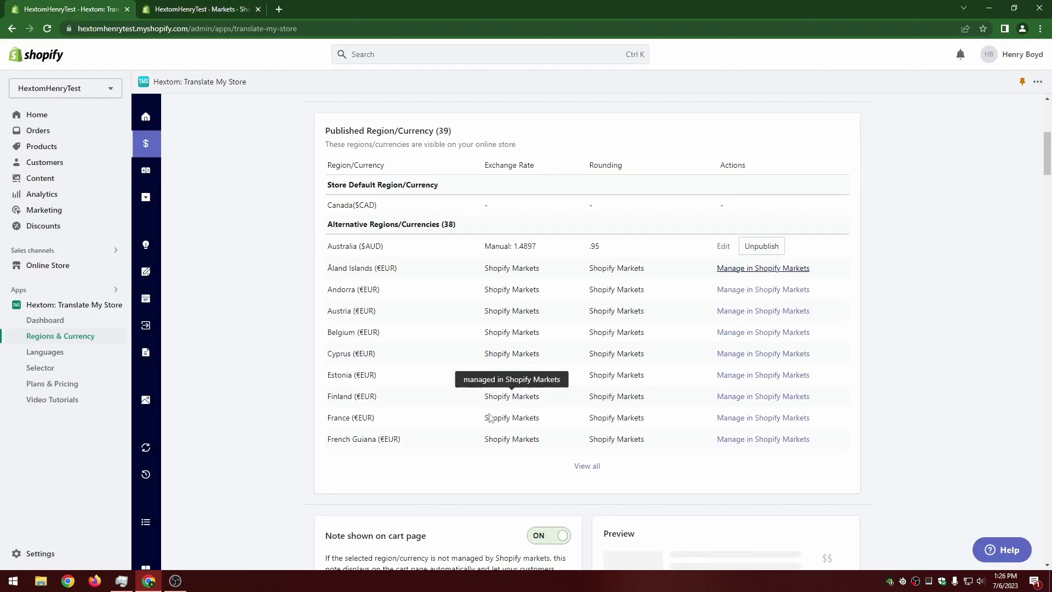
pyautogui.scroll(-6, 489, 418)
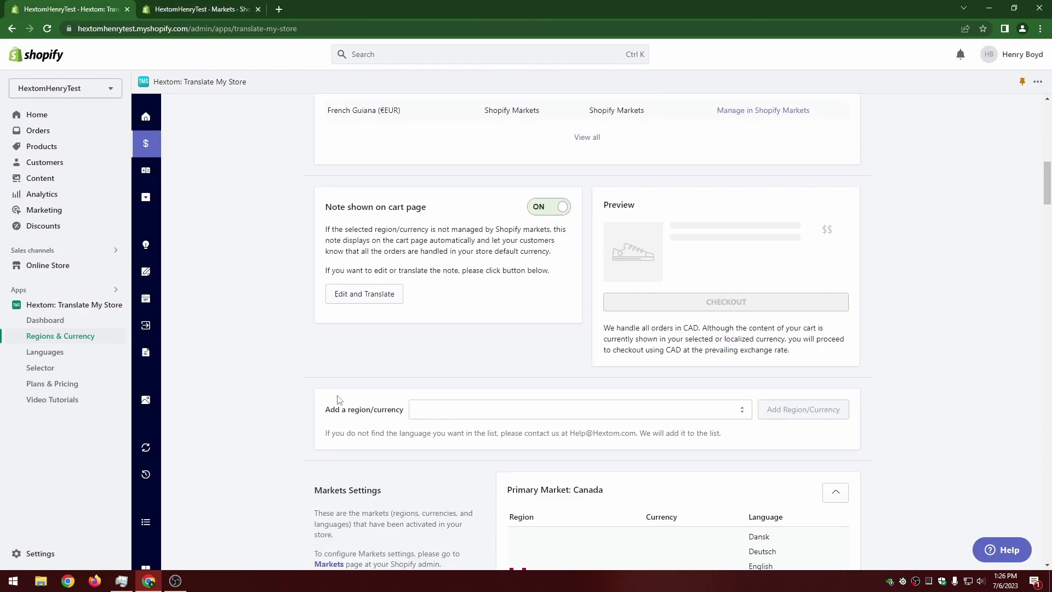
pyautogui.click(450, 416)
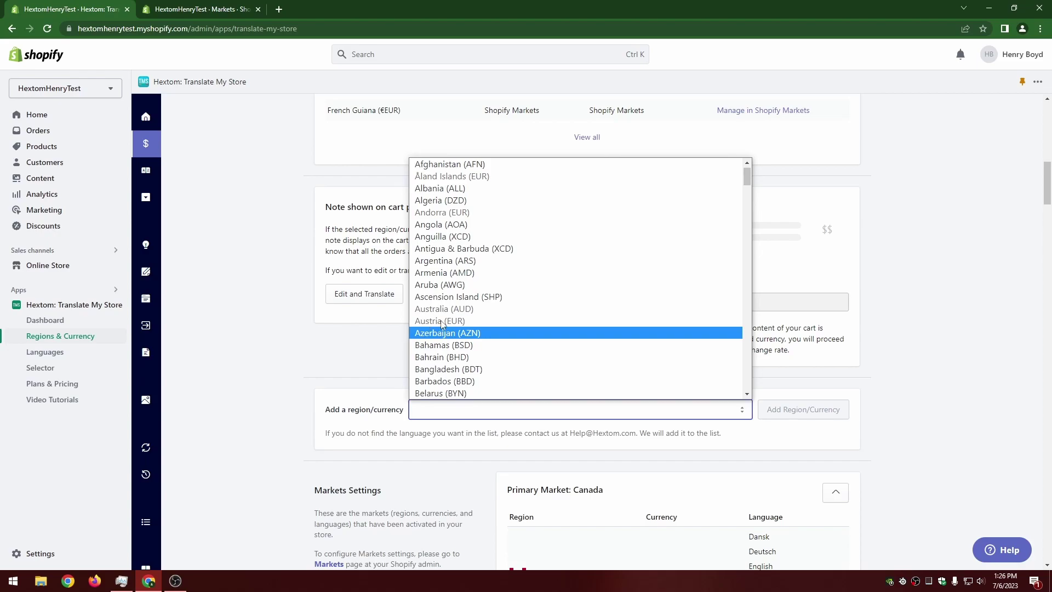
pyautogui.click(280, 291)
pyautogui.scroll(5, 280, 291)
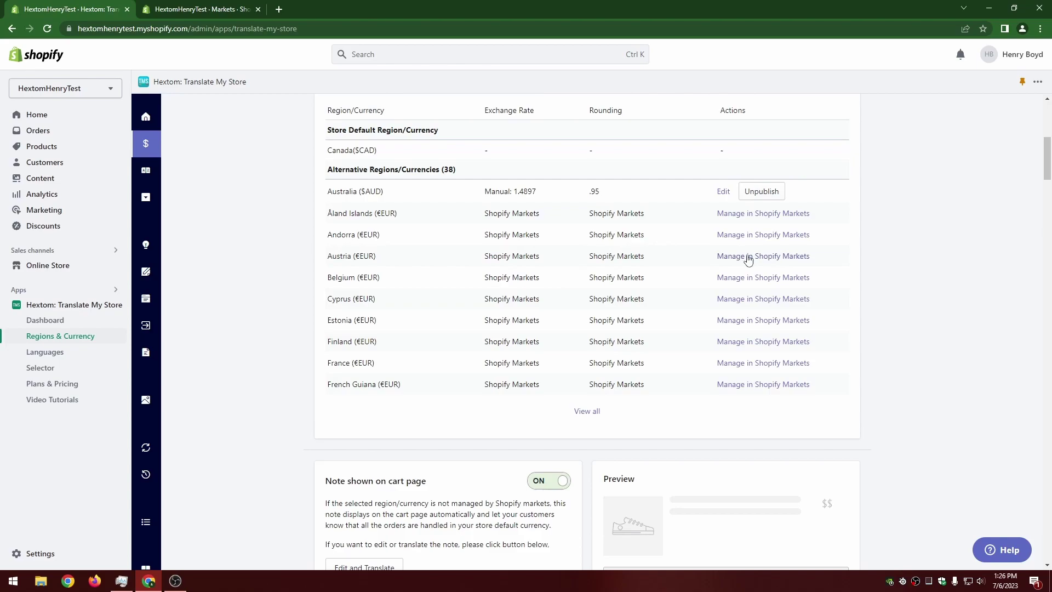
# Step: Reopen the Add a region/currency list and scroll to Brazil (BRL)
pyautogui.moveTo(508, 261)
pyautogui.moveTo(626, 261)
pyautogui.scroll(-4, 400, 241)
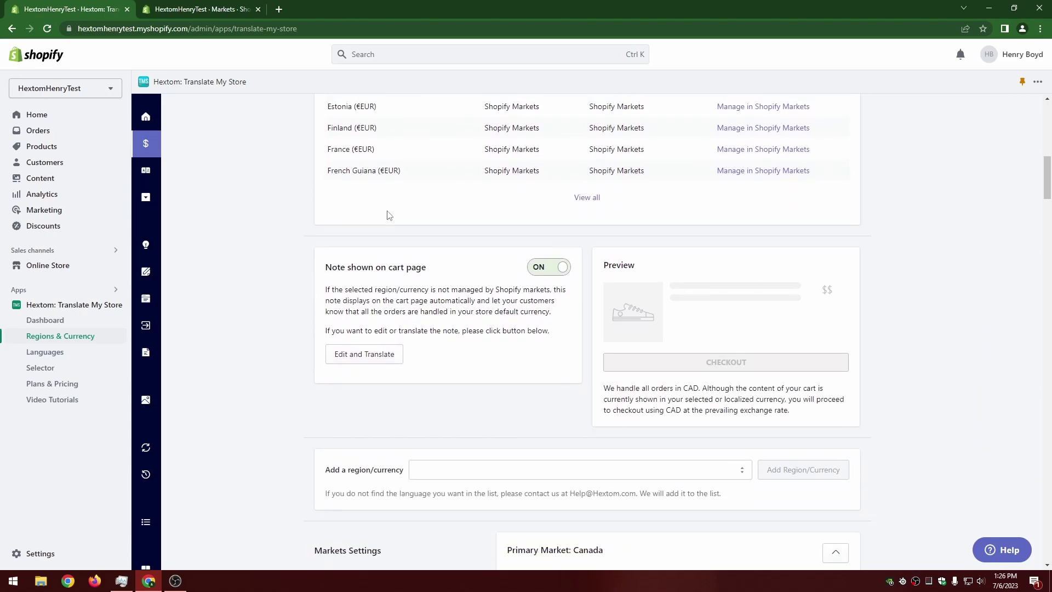
pyautogui.scroll(-1, 400, 397)
pyautogui.click(503, 411)
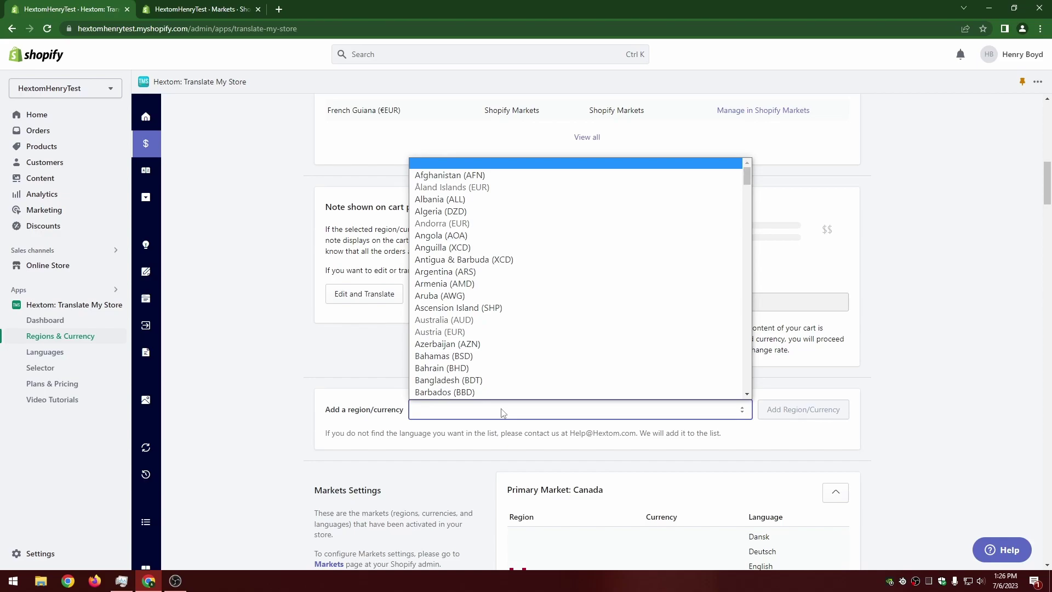
pyautogui.scroll(-5, 509, 284)
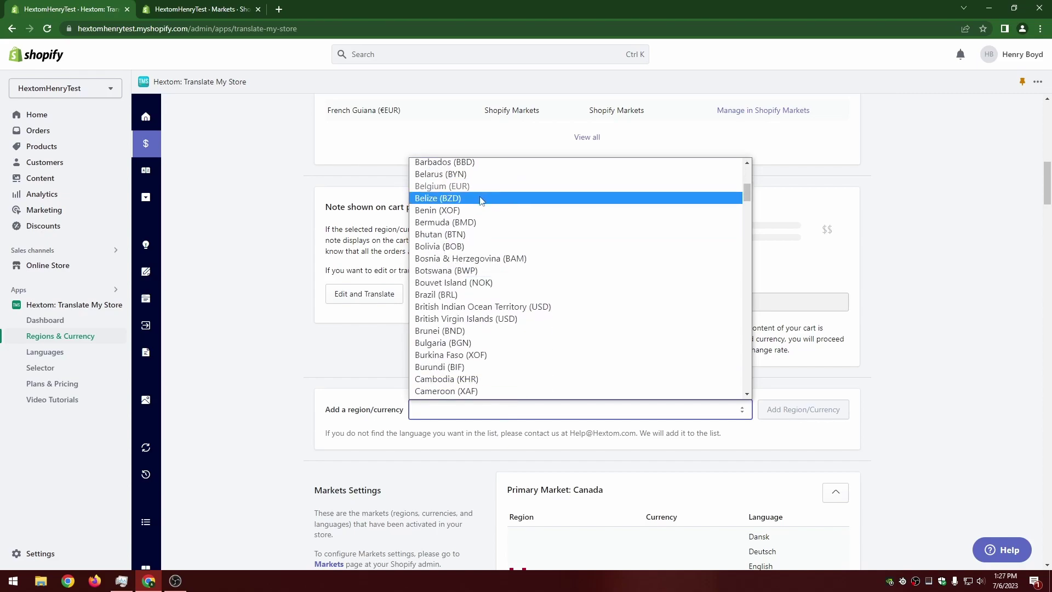
# Step: Add Brazil (BRL) as a region/currency and publish it to the storefront
pyautogui.click(449, 295)
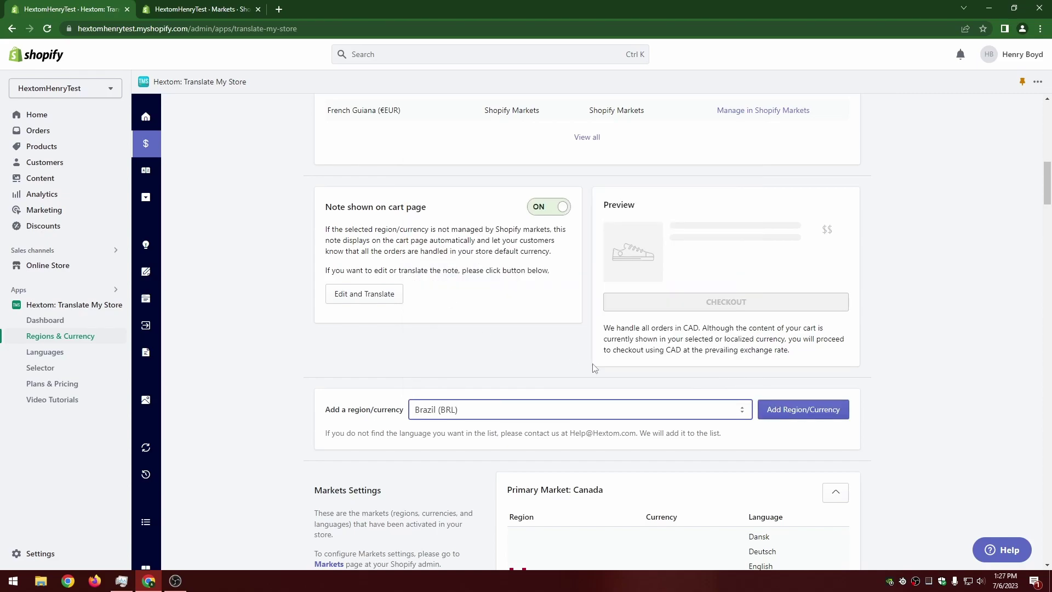
pyautogui.click(799, 410)
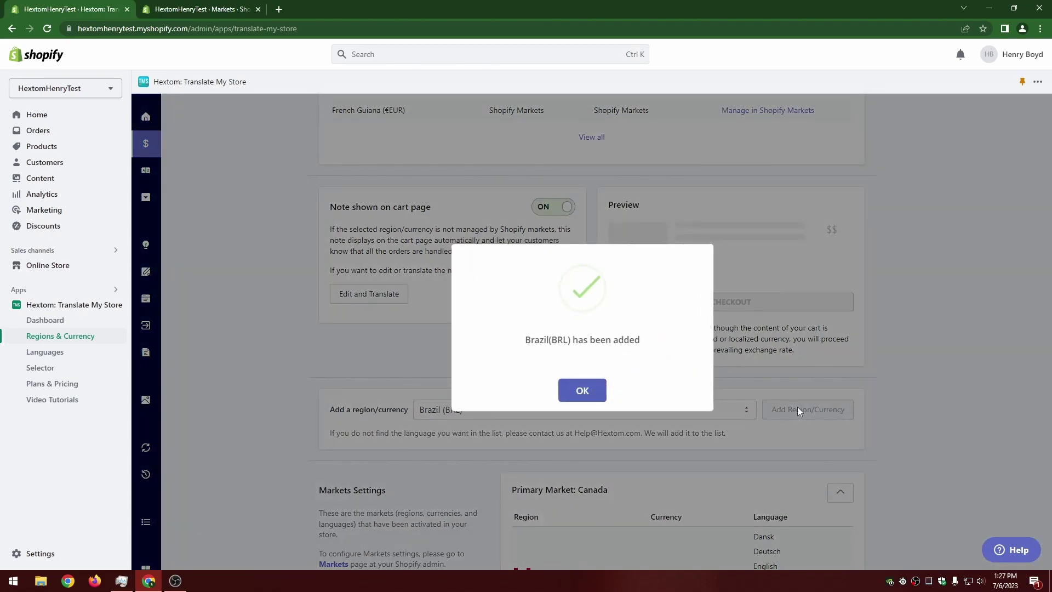
pyautogui.click(567, 389)
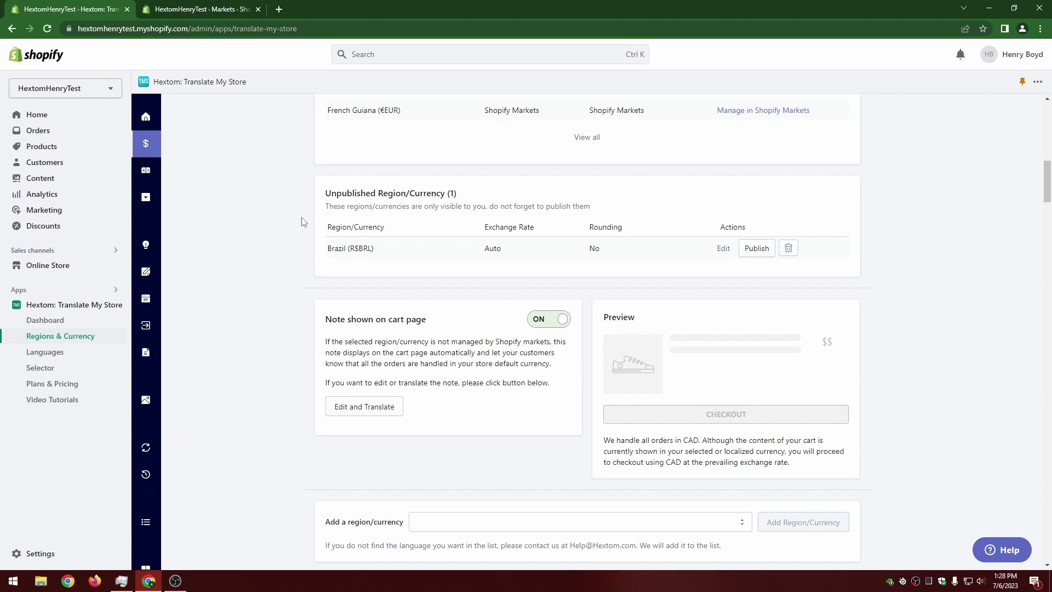
pyautogui.click(757, 249)
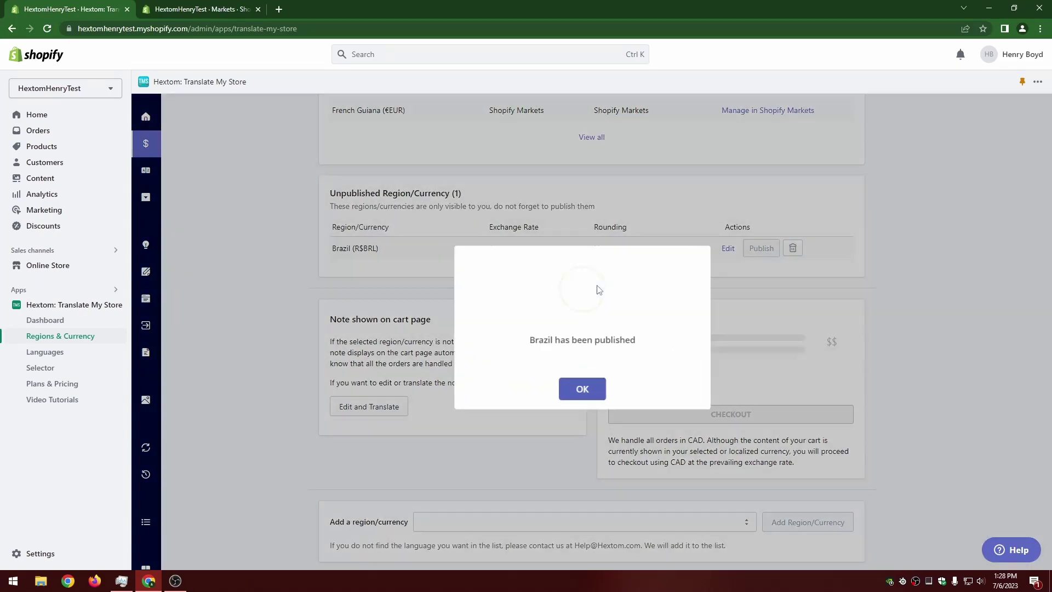
pyautogui.click(582, 389)
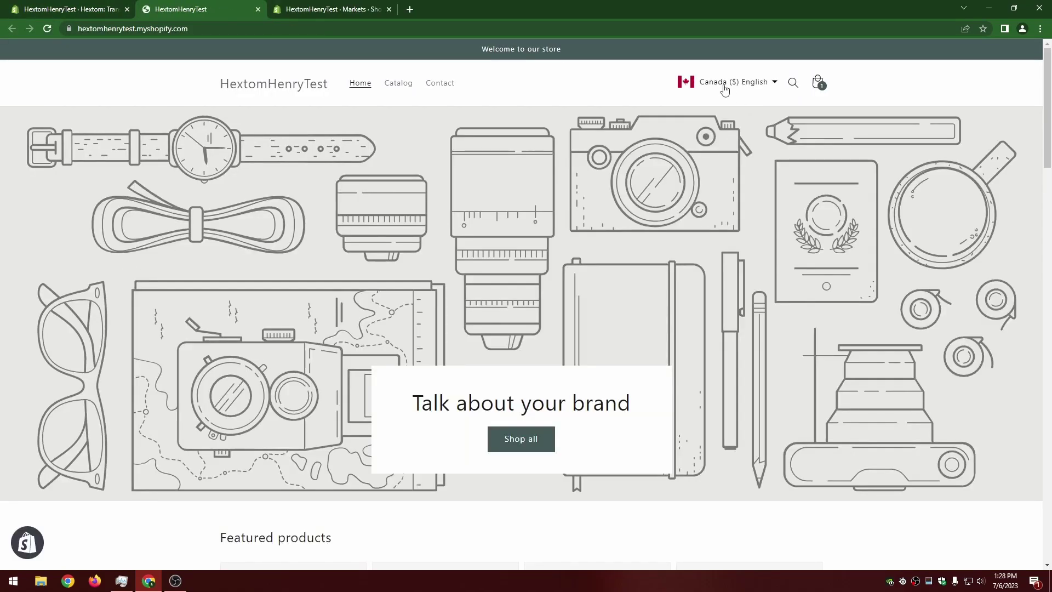
# Step: Set the storefront shopping country to Brazil (R$) and close the Markets settings tab
pyautogui.click(724, 89)
pyautogui.click(767, 119)
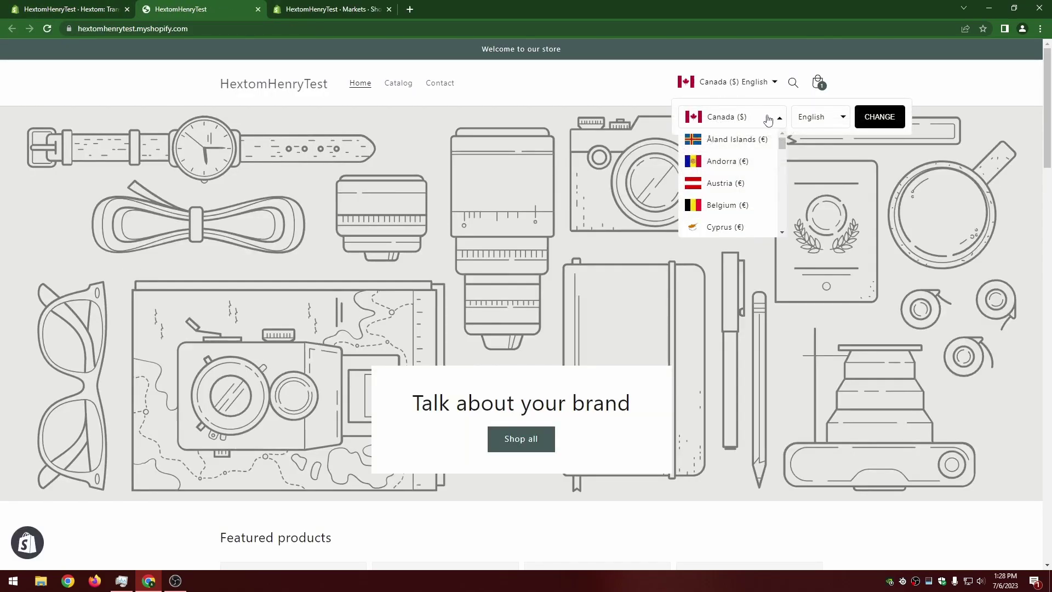
pyautogui.scroll(-1, 735, 169)
pyautogui.scroll(-10, 731, 168)
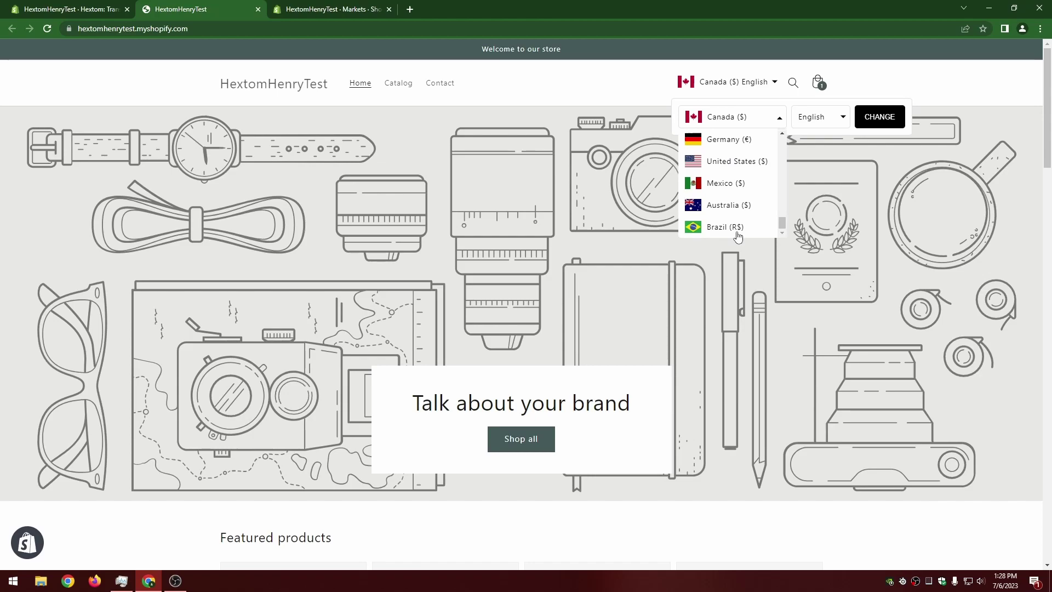
pyautogui.click(736, 231)
pyautogui.click(877, 121)
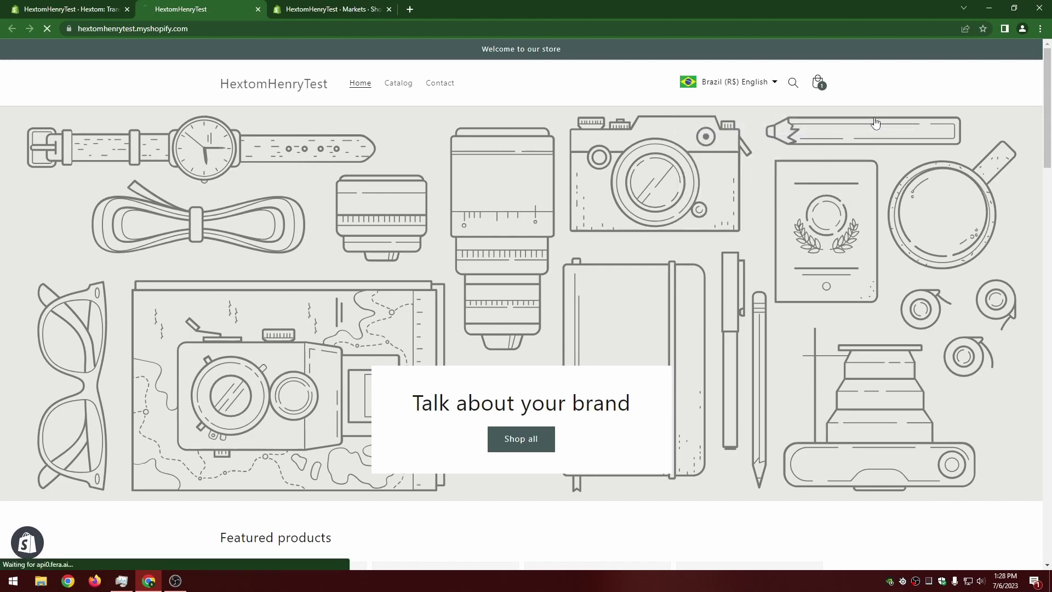
pyautogui.scroll(-6, 252, 258)
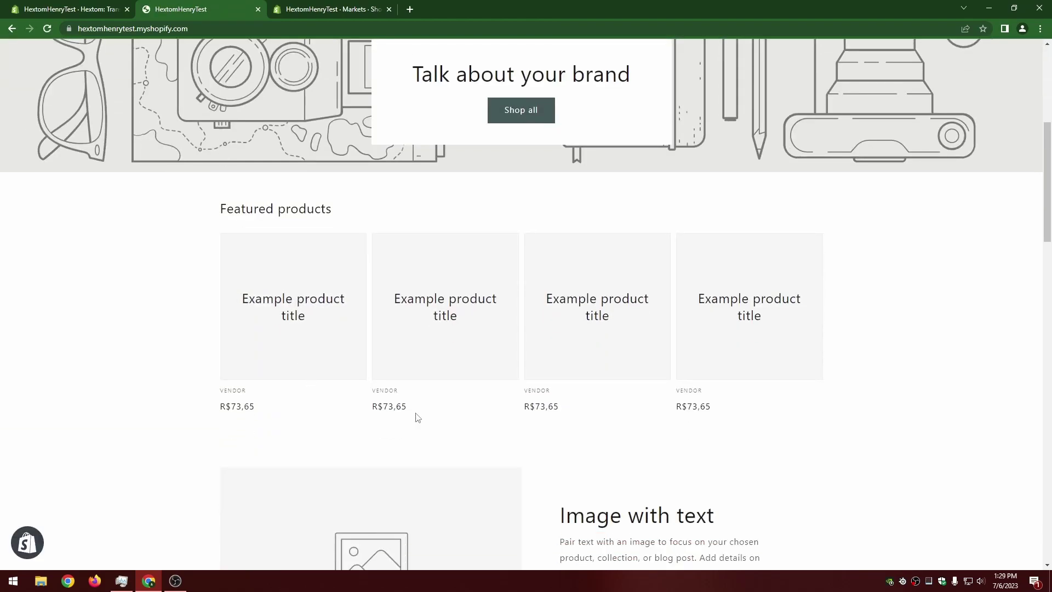
pyautogui.middleClick(331, 9)
# Step: Open Brazil's currency edit settings and switch the exchange rate to Manual
pyautogui.hotkey('ctrl', 'Tab')
pyautogui.scroll(-4, 471, 274)
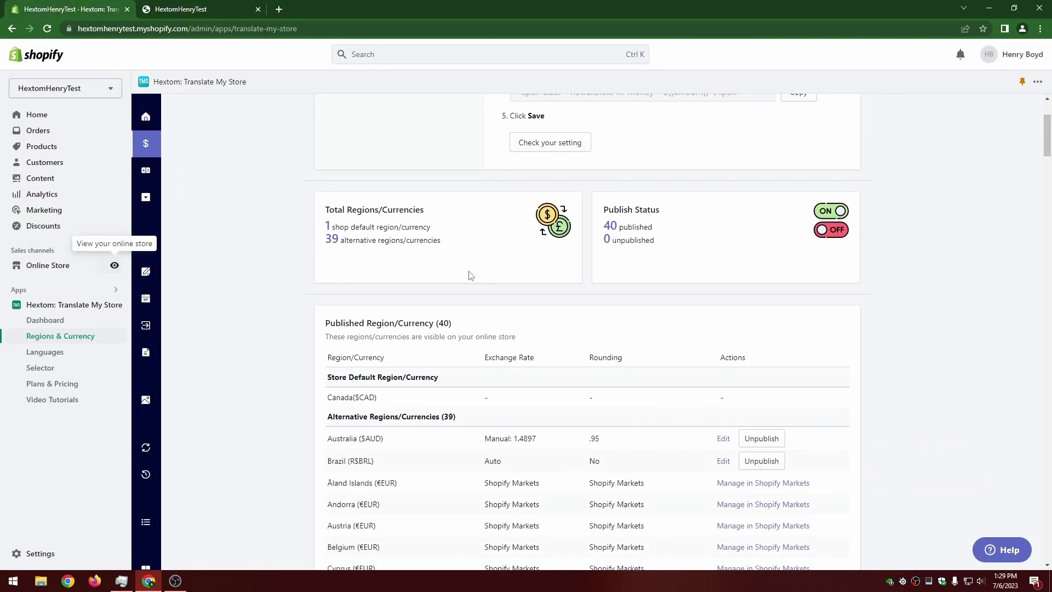
pyautogui.scroll(-2, 470, 274)
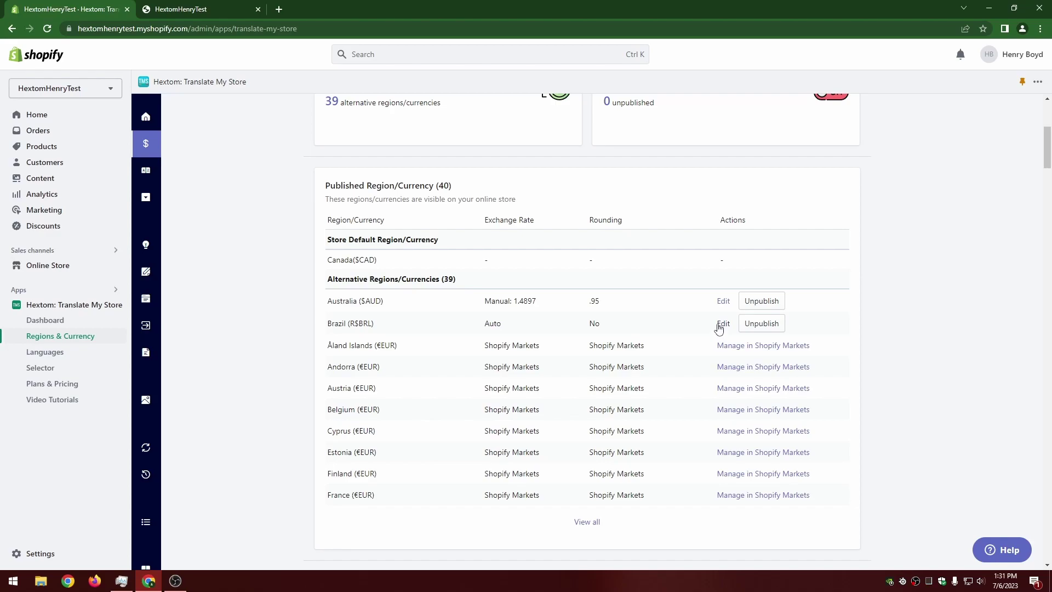
pyautogui.click(722, 324)
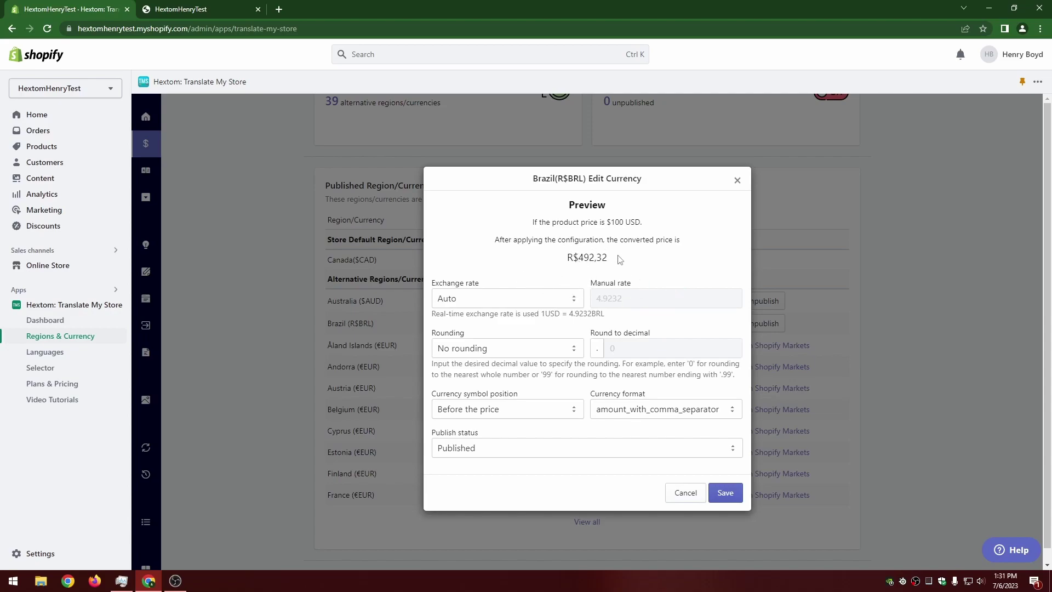
pyautogui.click(553, 298)
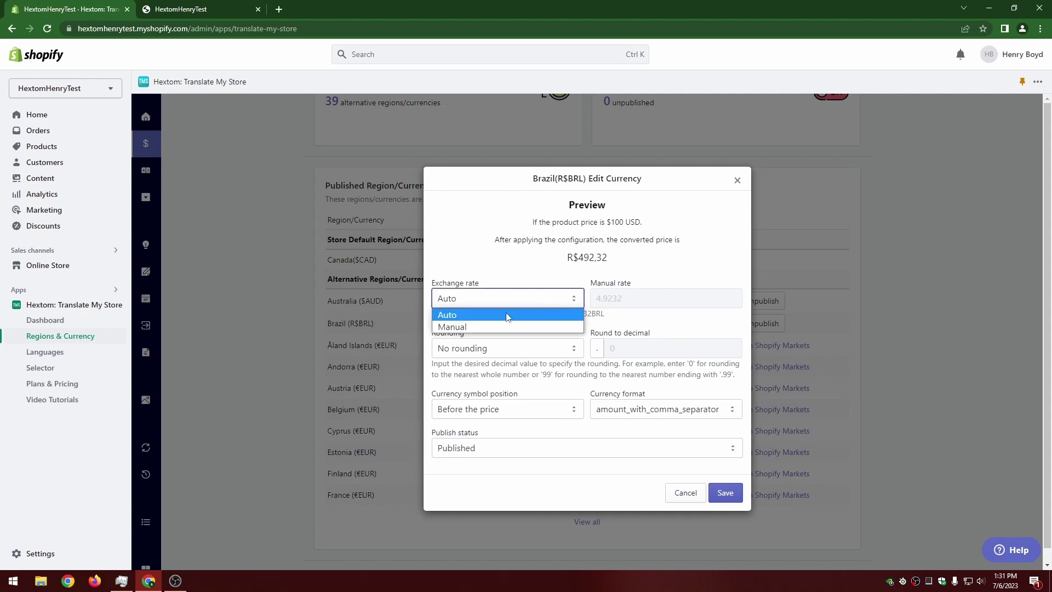
pyautogui.click(463, 315)
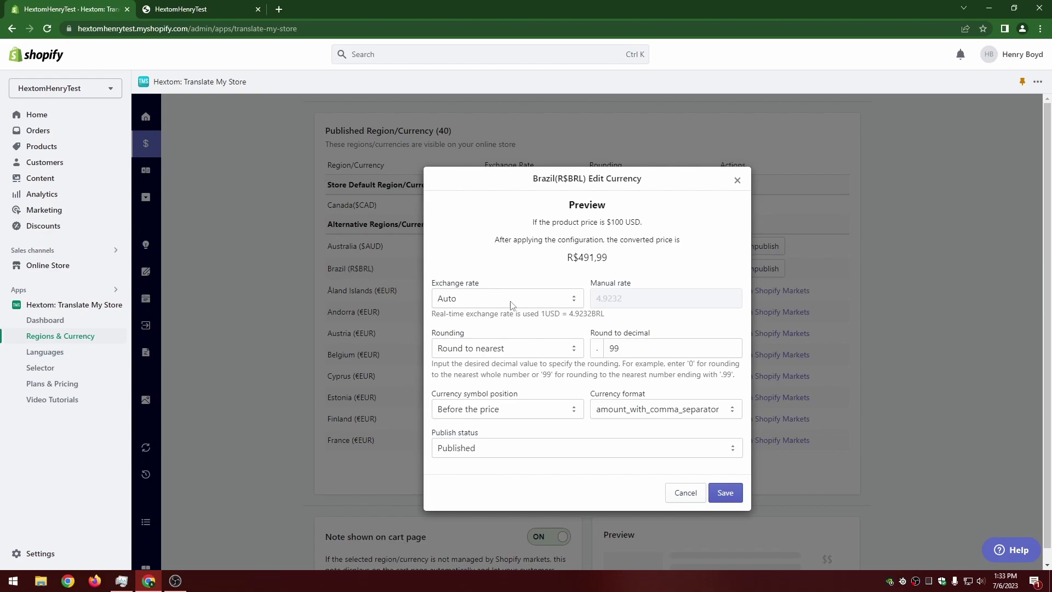
pyautogui.click(567, 302)
pyautogui.click(491, 327)
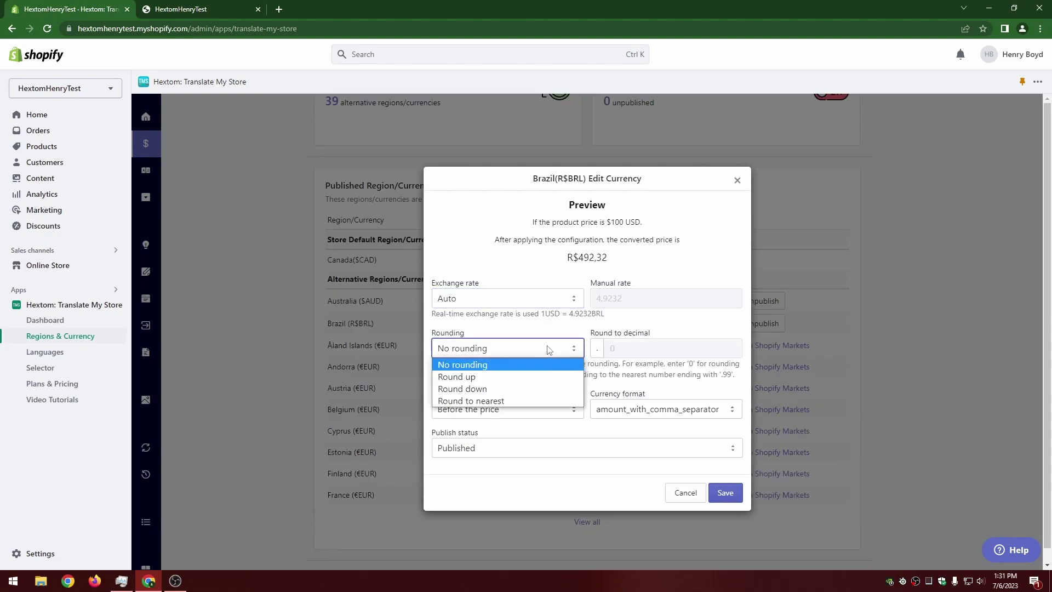
# Step: Set rounding to Round to nearest with decimal value .99
pyautogui.click(508, 401)
pyautogui.click(638, 341)
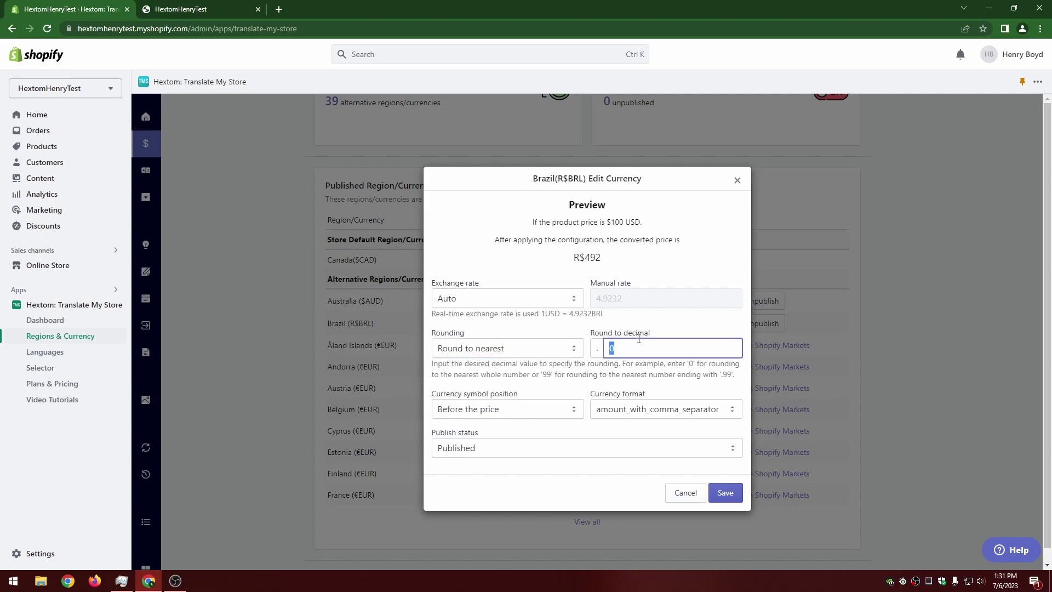
pyautogui.write('99')
pyautogui.click(531, 348)
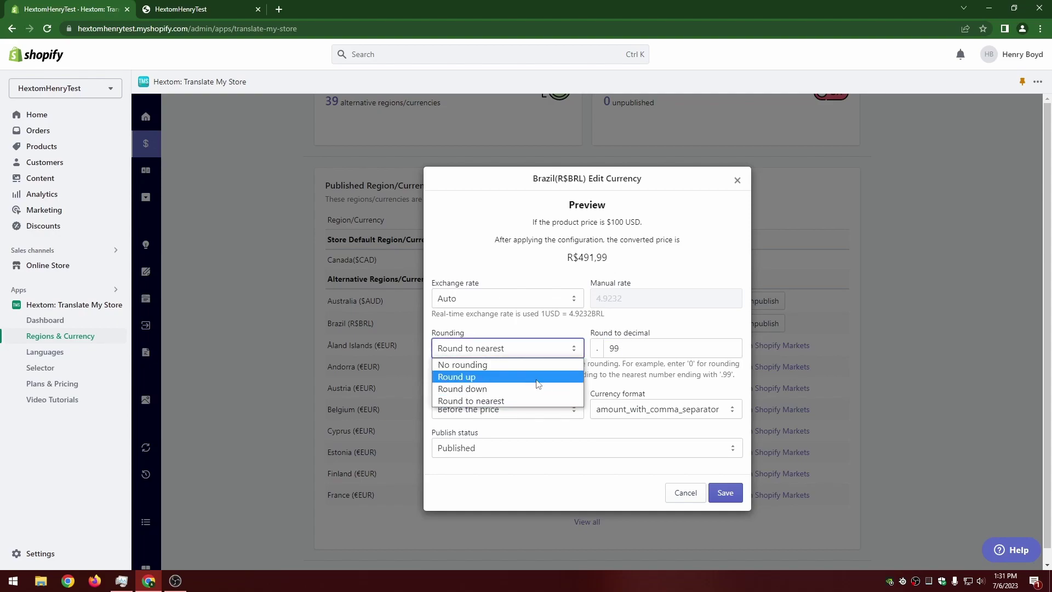
pyautogui.click(633, 346)
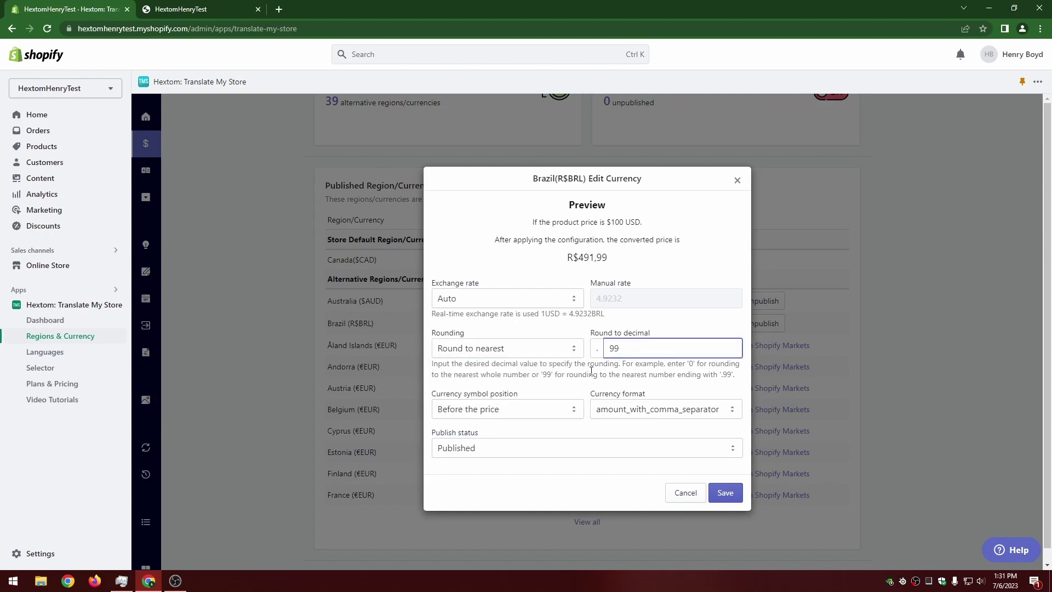
# Step: Keep the currency symbol positioned before the price
pyautogui.click(532, 410)
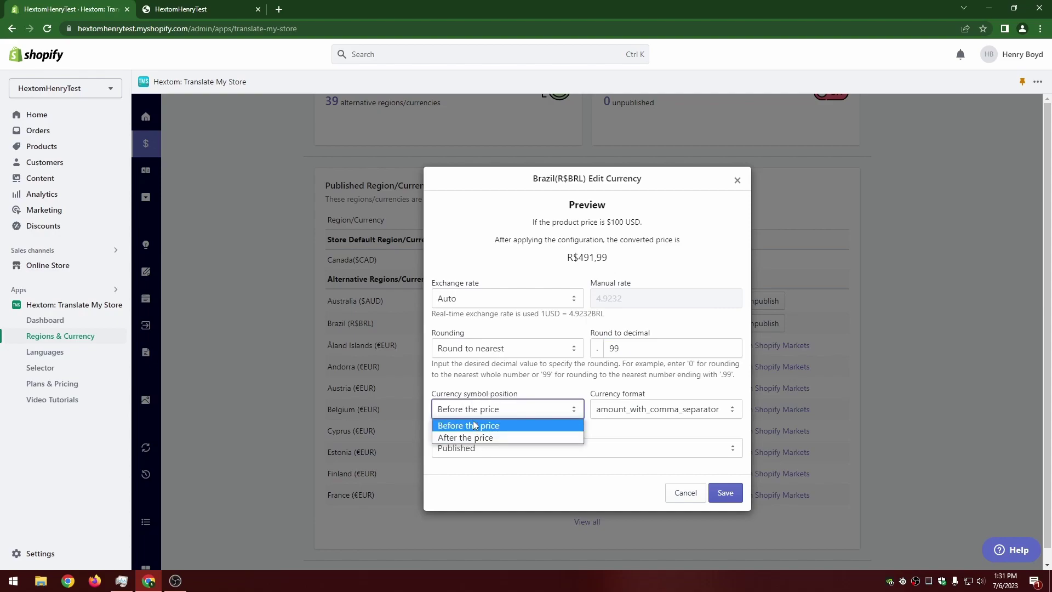
pyautogui.click(487, 438)
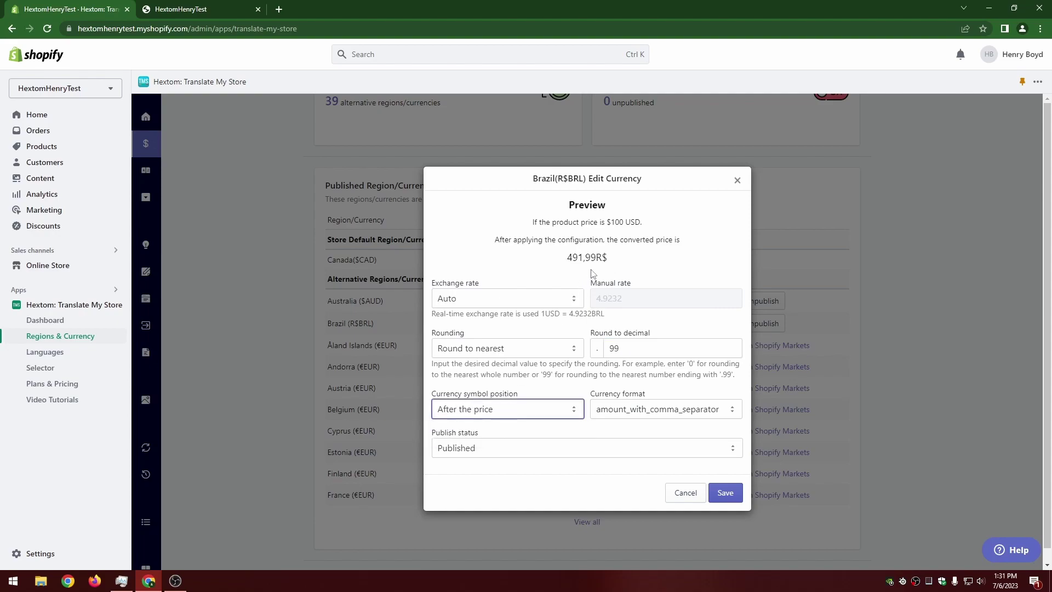
pyautogui.click(518, 409)
pyautogui.click(480, 426)
# Step: Set the currency format to amount_with_comma_separator and save Brazil's currency
pyautogui.click(654, 412)
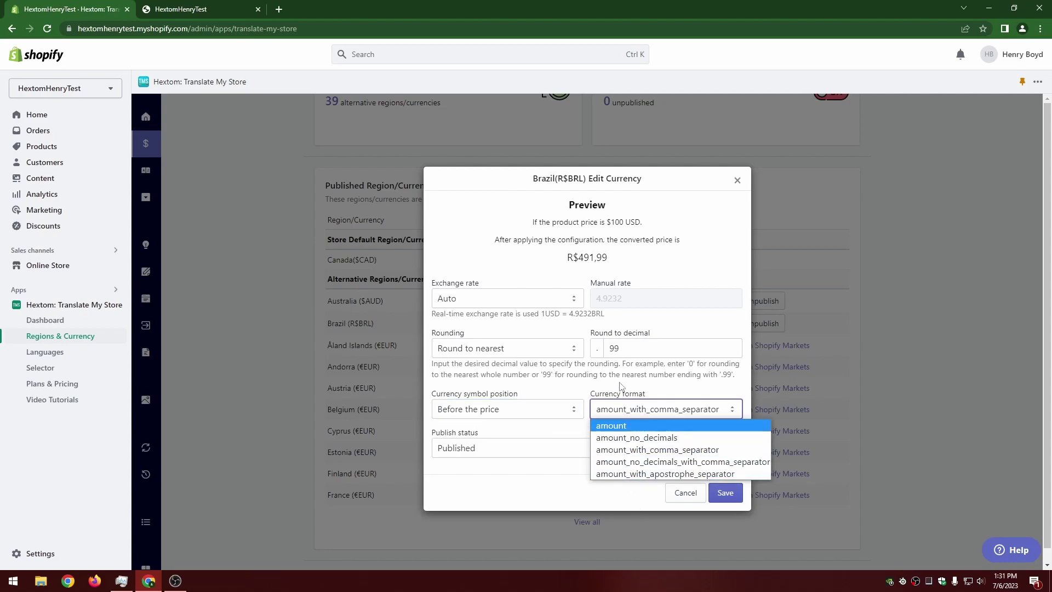
pyautogui.click(616, 428)
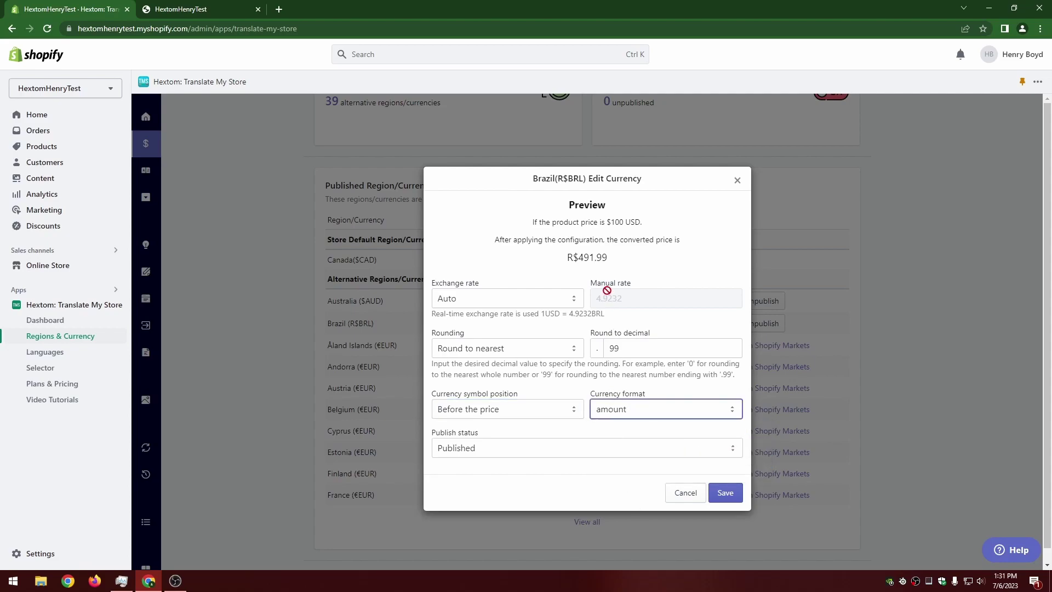
pyautogui.click(622, 440)
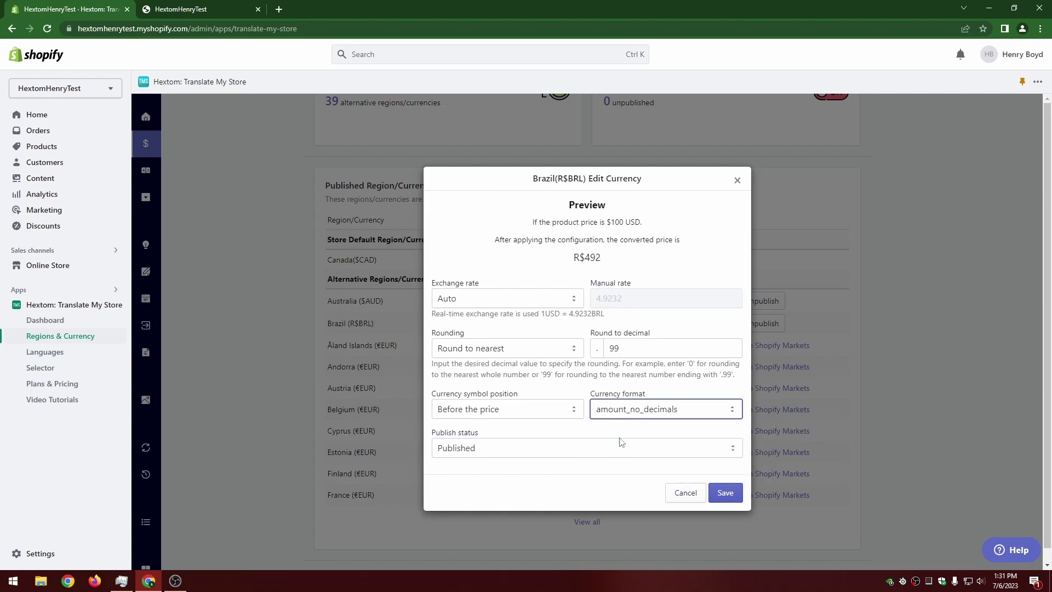
pyautogui.click(618, 409)
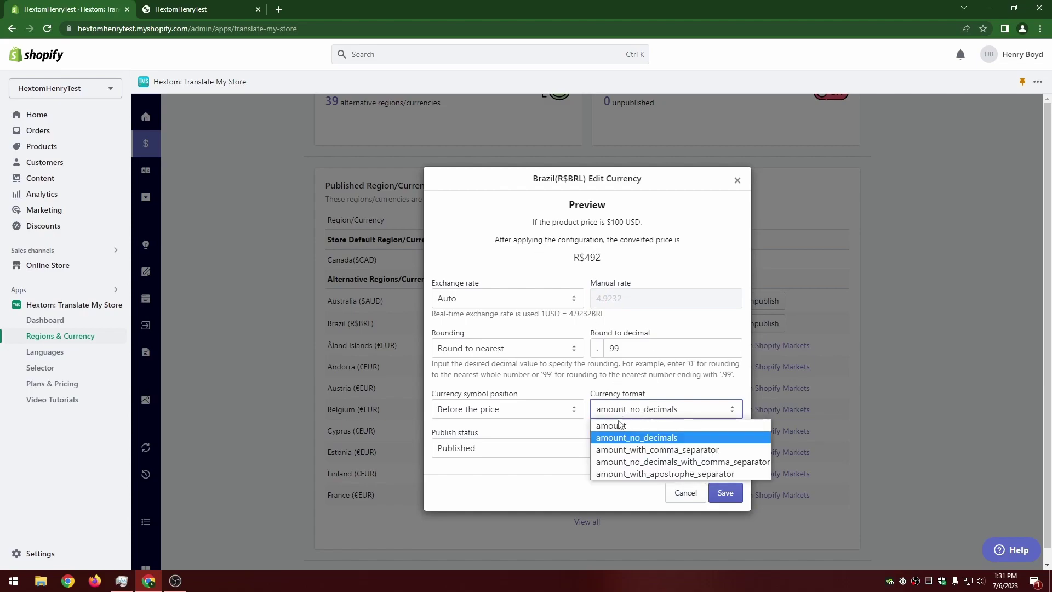
pyautogui.click(616, 452)
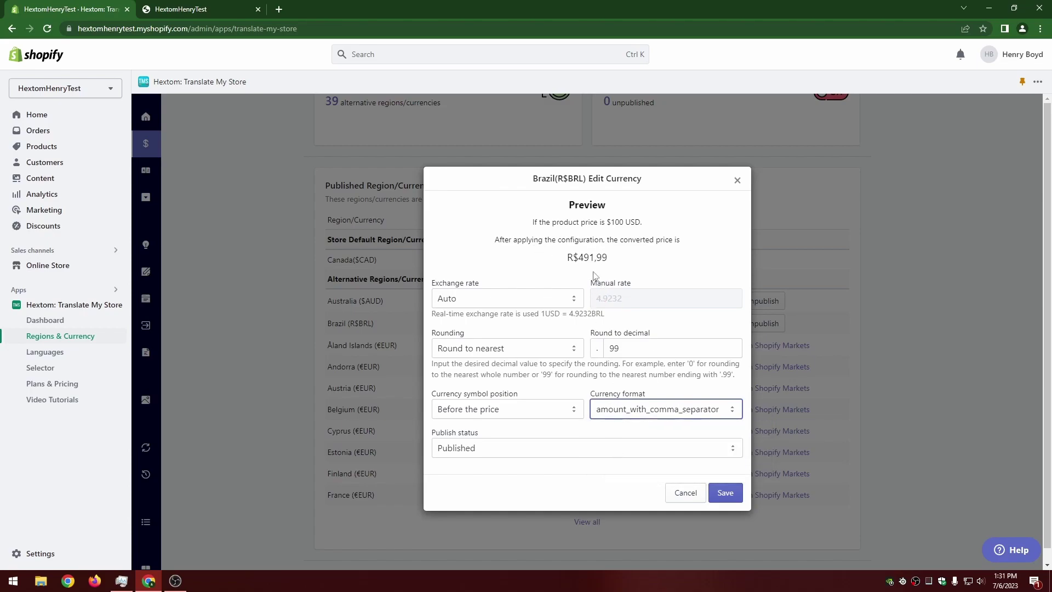
pyautogui.click(609, 407)
pyautogui.click(629, 437)
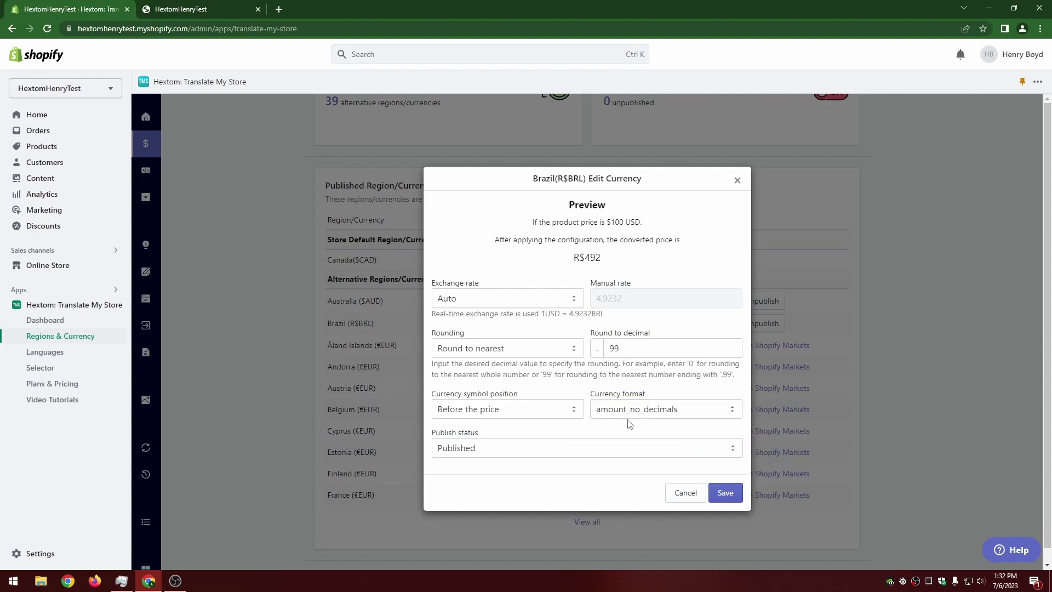
pyautogui.click(631, 411)
pyautogui.click(621, 450)
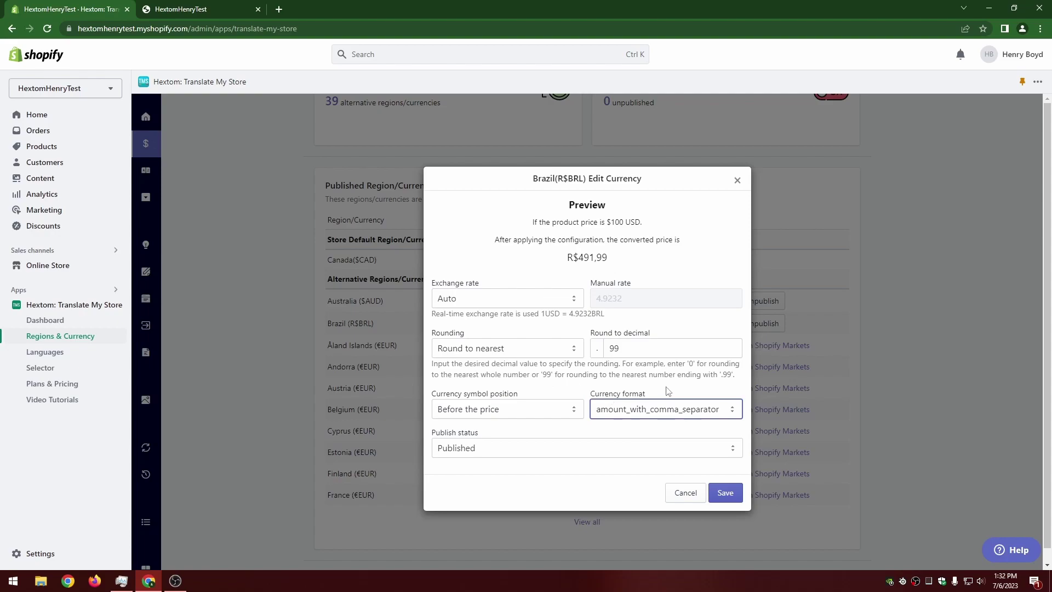
pyautogui.click(726, 493)
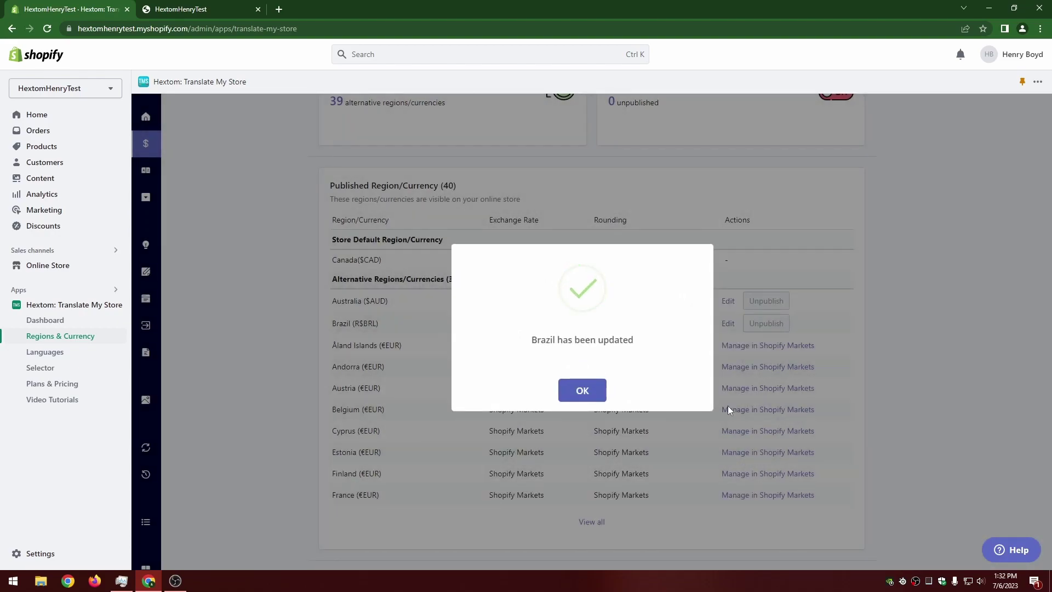
# Step: Dismiss the Brazil updated confirmation and scroll to the Note shown on cart page section
pyautogui.click(582, 390)
pyautogui.scroll(-10, 586, 304)
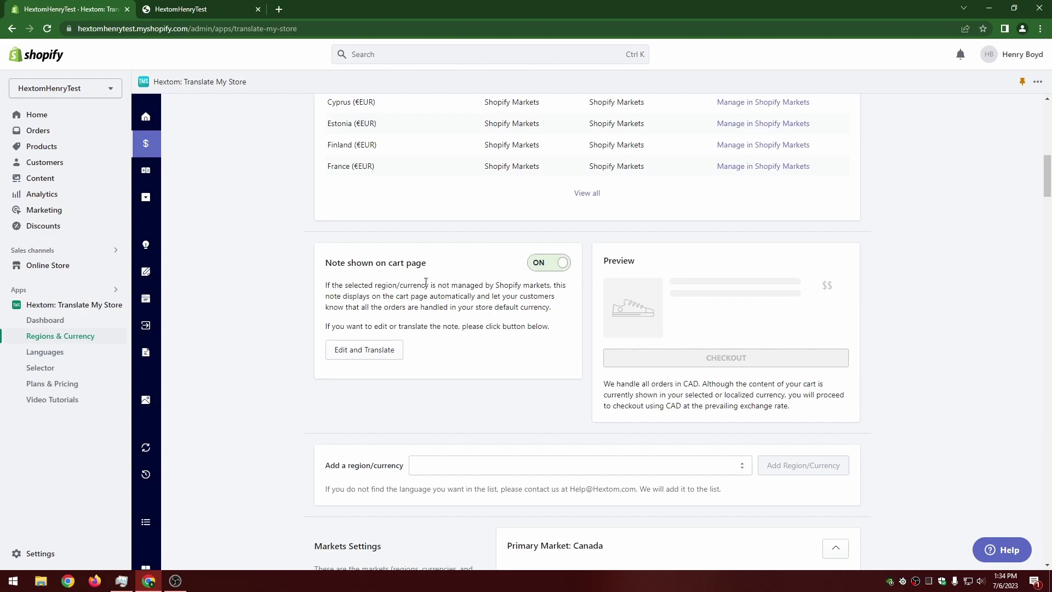
# Step: Check the CAD note text shown on the storefront cart page
pyautogui.hotkey('ctrl', 'Tab')
pyautogui.moveTo(638, 435); pyautogui.dragTo(830, 478)
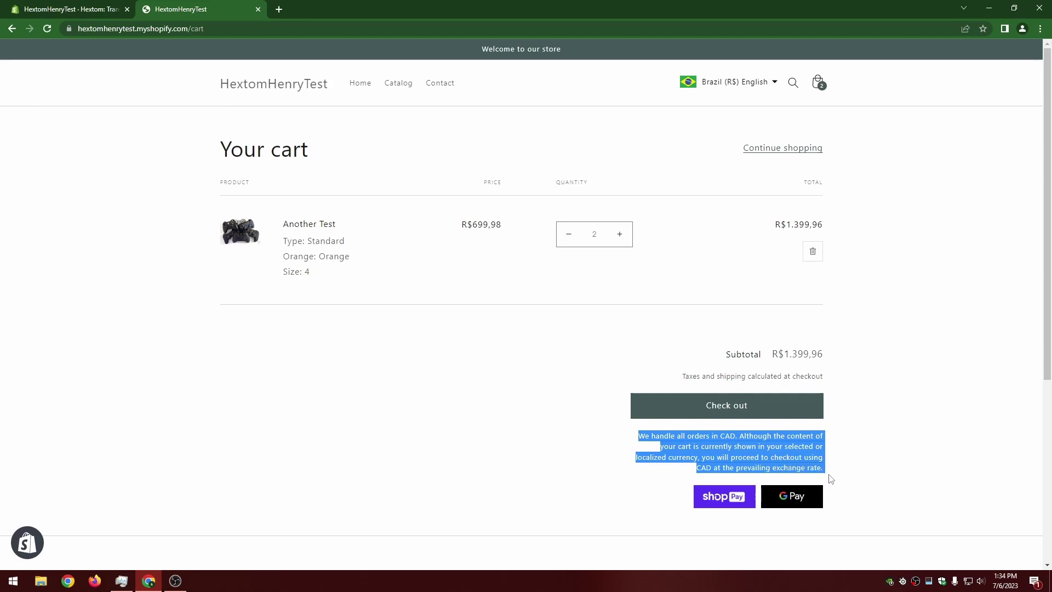
pyautogui.click(565, 364)
# Step: Append 'Example change' to the English cart note and save it
pyautogui.click(98, 4)
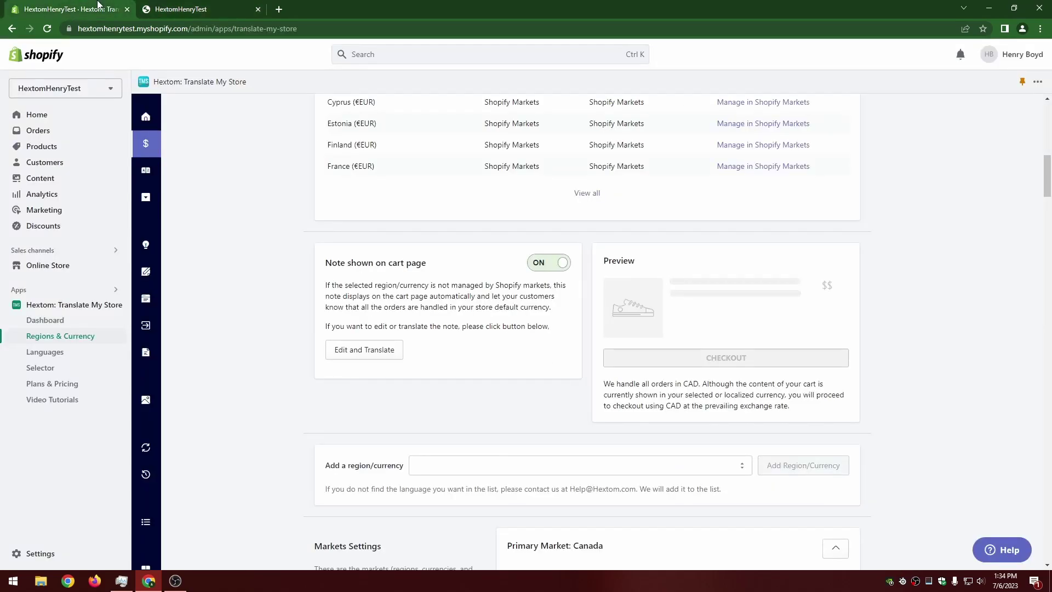
pyautogui.click(356, 353)
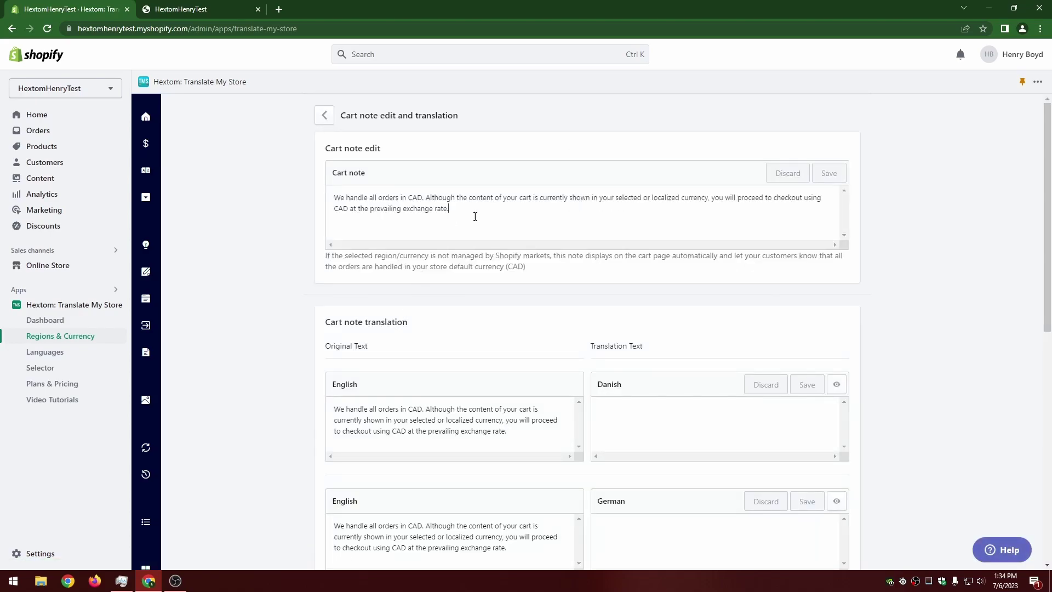
pyautogui.click(475, 216)
pyautogui.write('Example change.')
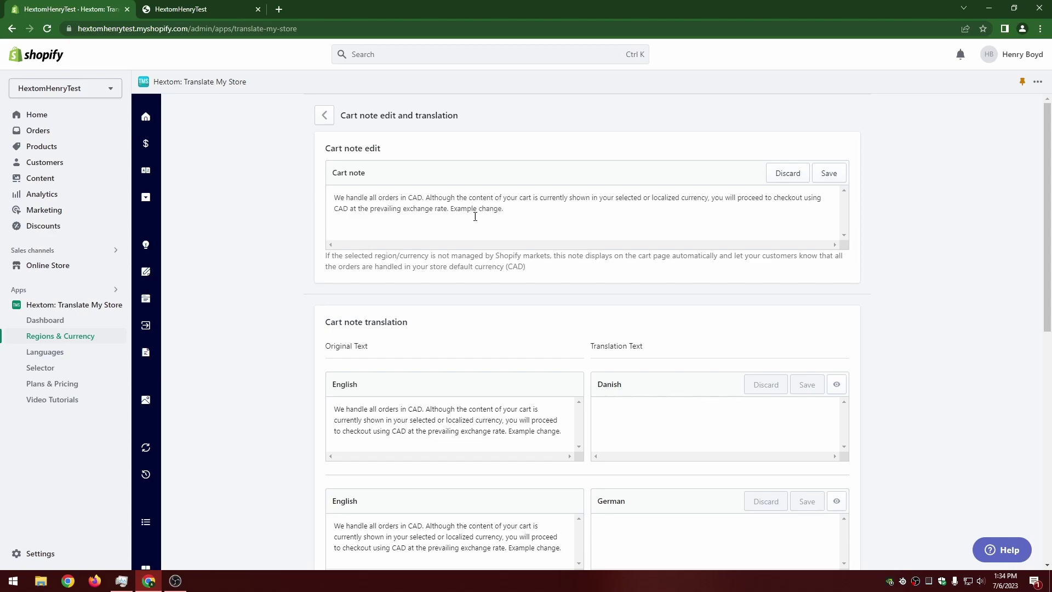
pyautogui.click(829, 174)
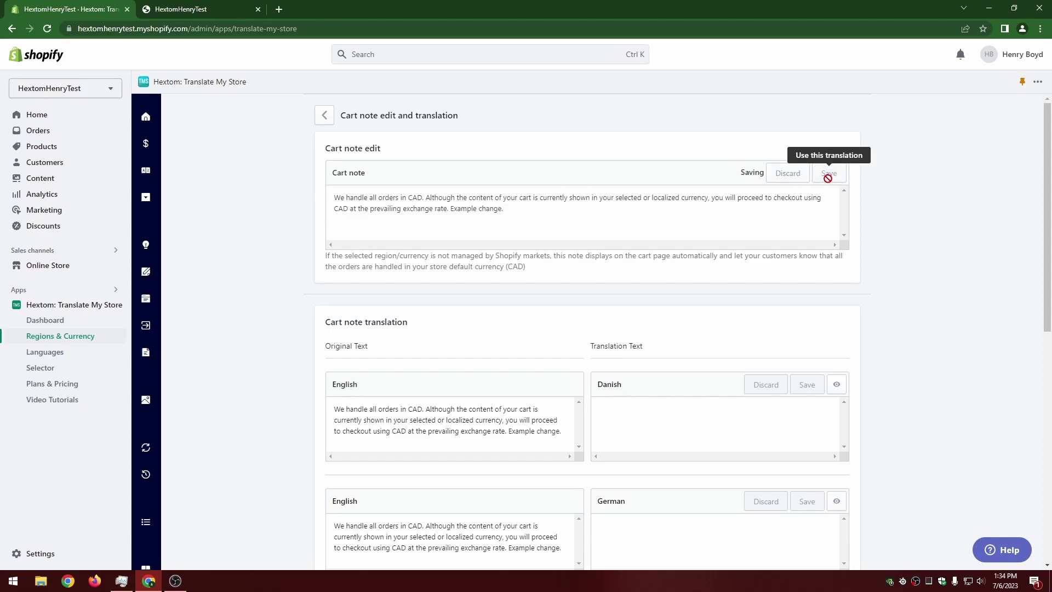
# Step: Generate the AI Danish cart-note translation ending 'Eksempel ændring.' and save it
pyautogui.scroll(-4, 550, 265)
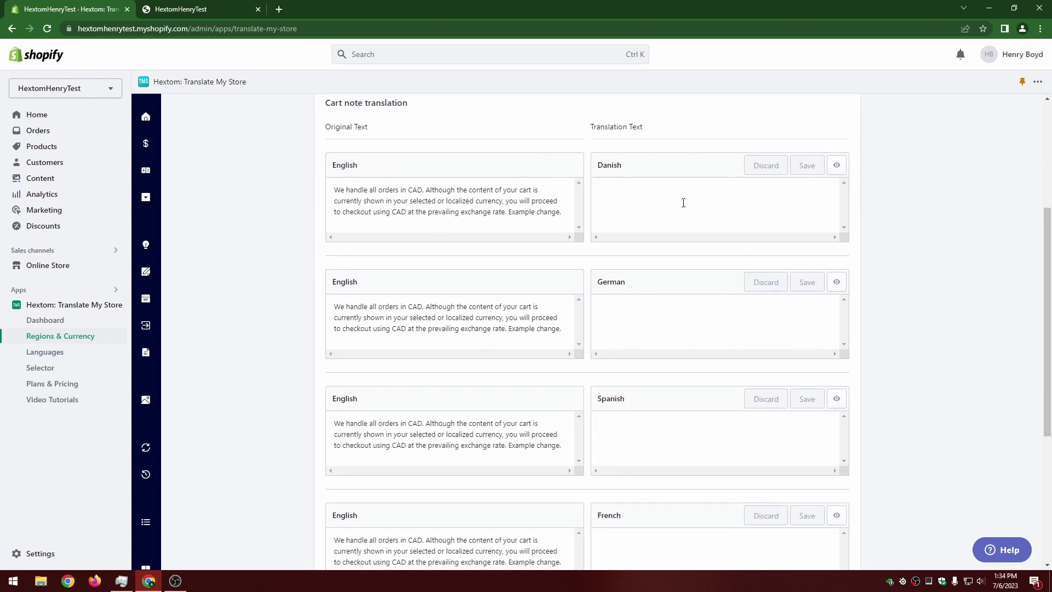
pyautogui.scroll(-2, 496, 334)
pyautogui.scroll(-3, 496, 334)
pyautogui.scroll(7, 519, 378)
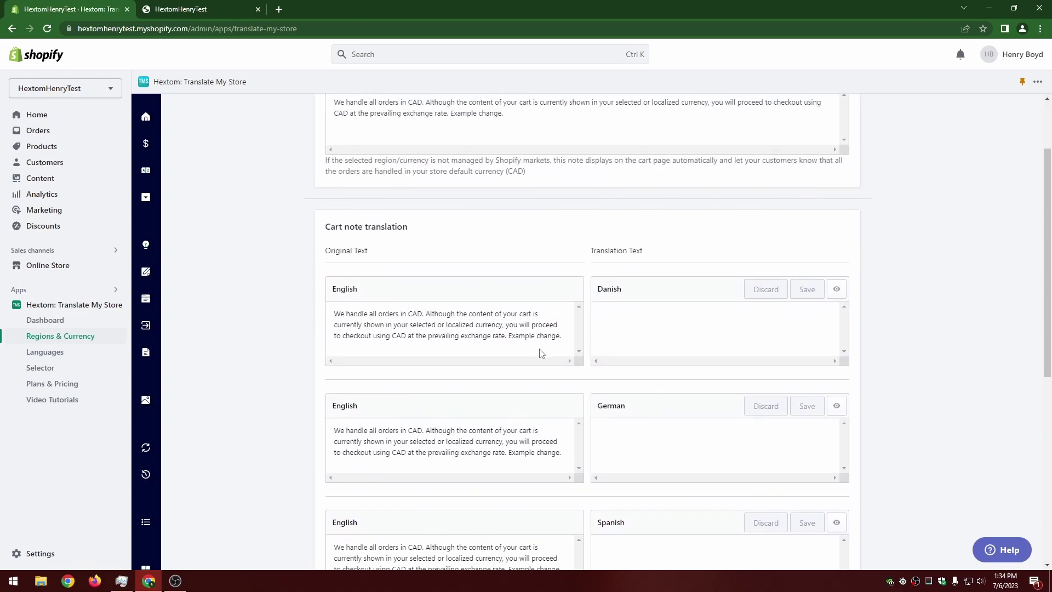
pyautogui.scroll(-1, 546, 355)
pyautogui.scroll(2, 601, 347)
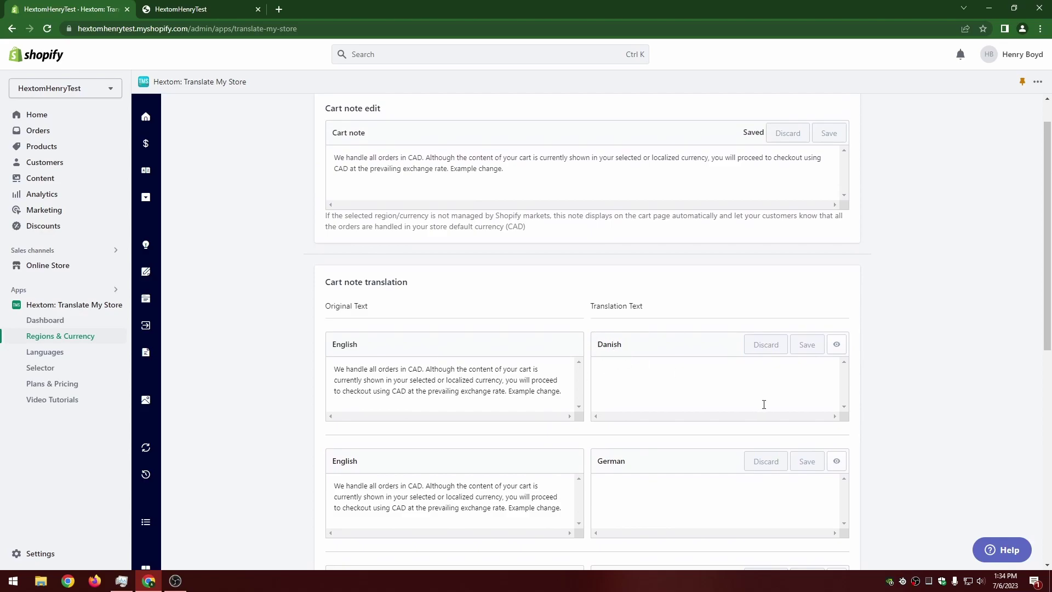
pyautogui.click(837, 344)
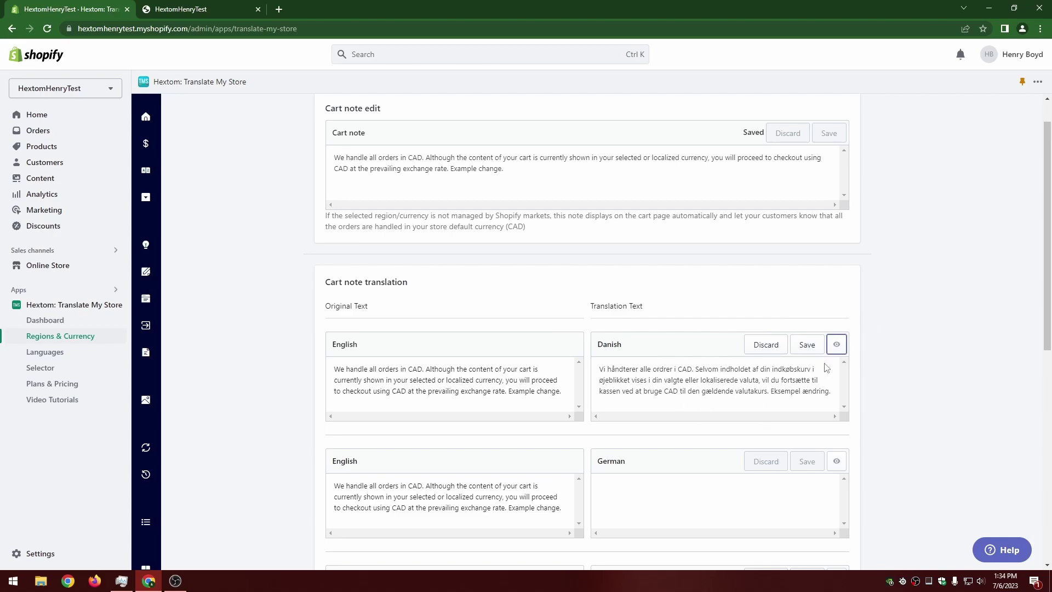
pyautogui.click(807, 344)
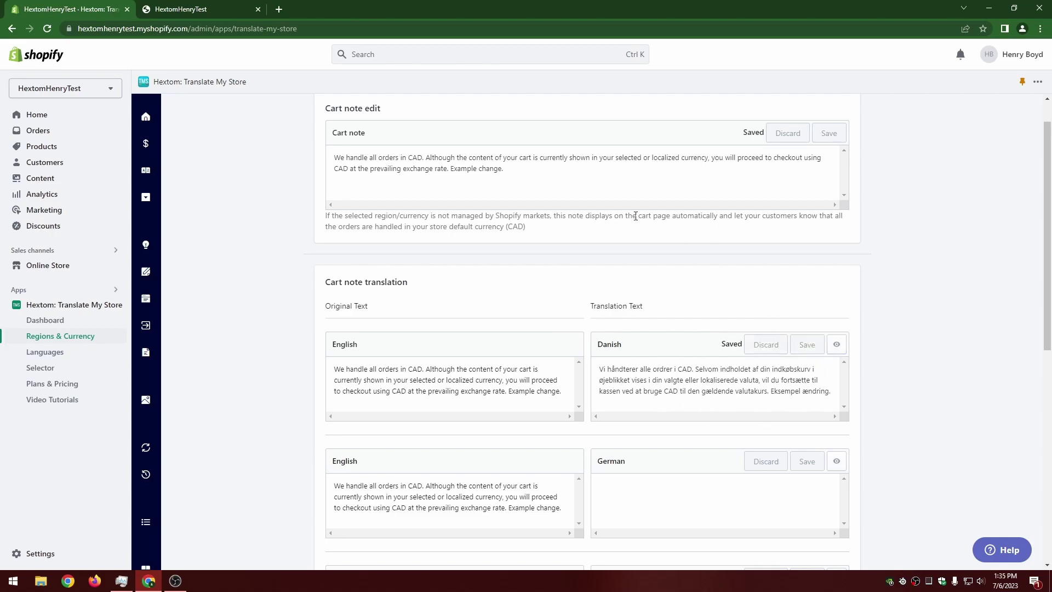
# Step: Switch the storefront cart to Dansk to view the Danish CAD note
pyautogui.click(199, 8)
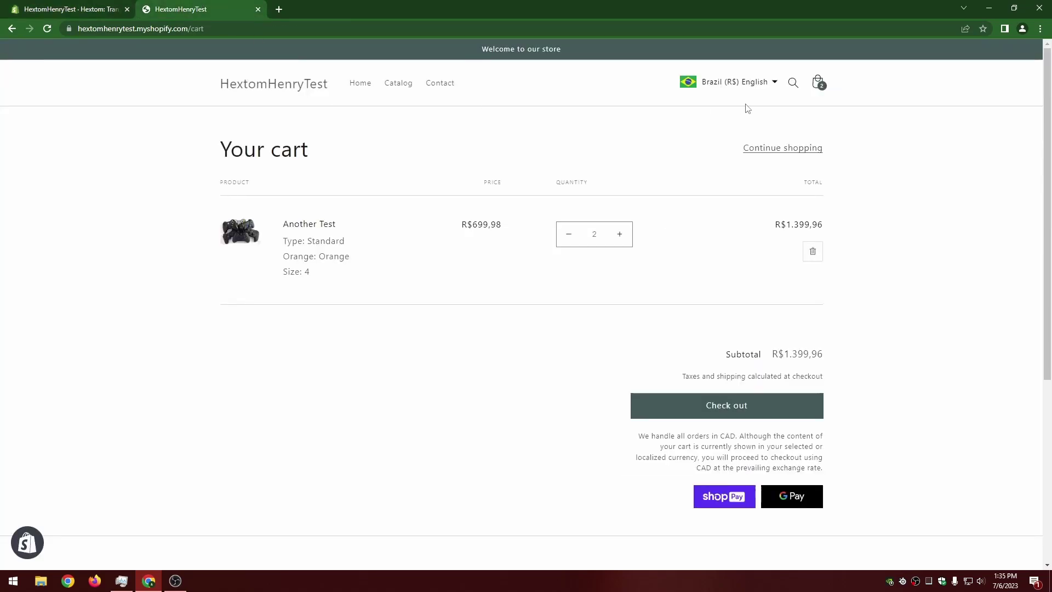
pyautogui.click(768, 83)
pyautogui.click(814, 116)
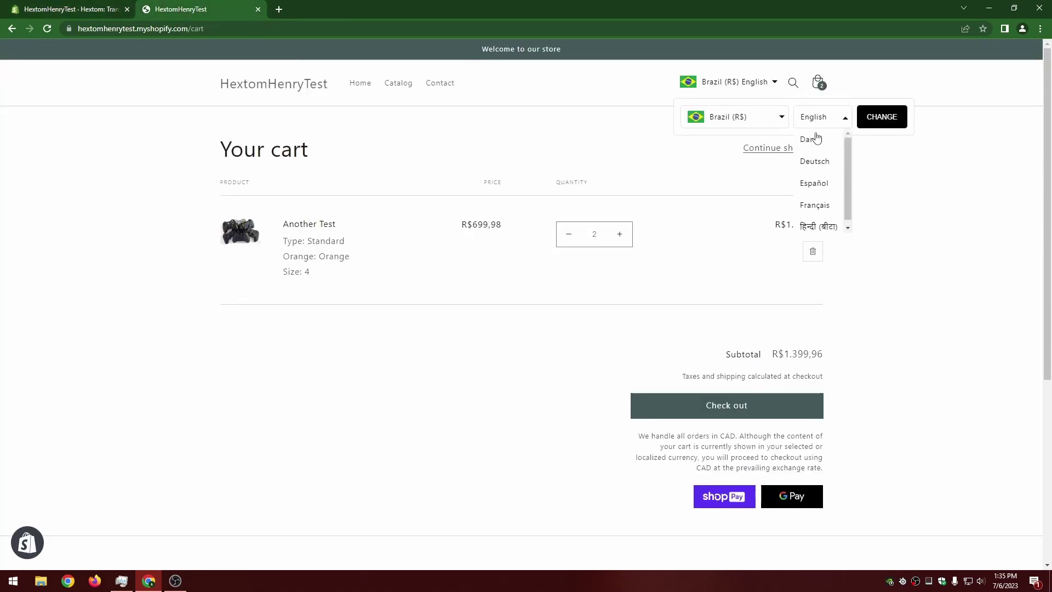
pyautogui.click(816, 138)
pyautogui.click(871, 116)
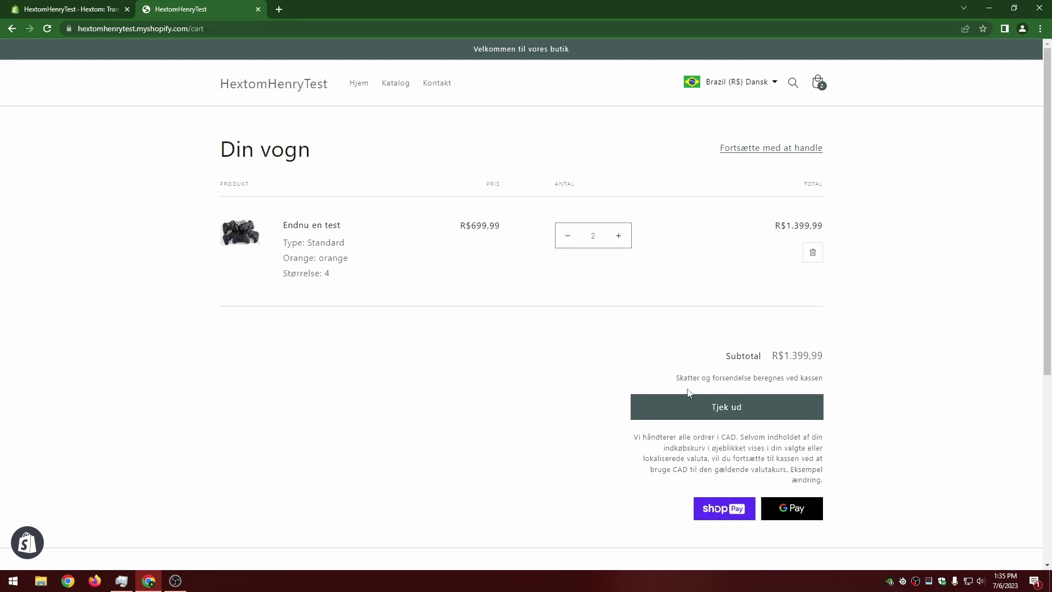
# Step: Change the storefront country to Austria (€) with English
pyautogui.click(726, 95)
pyautogui.click(780, 116)
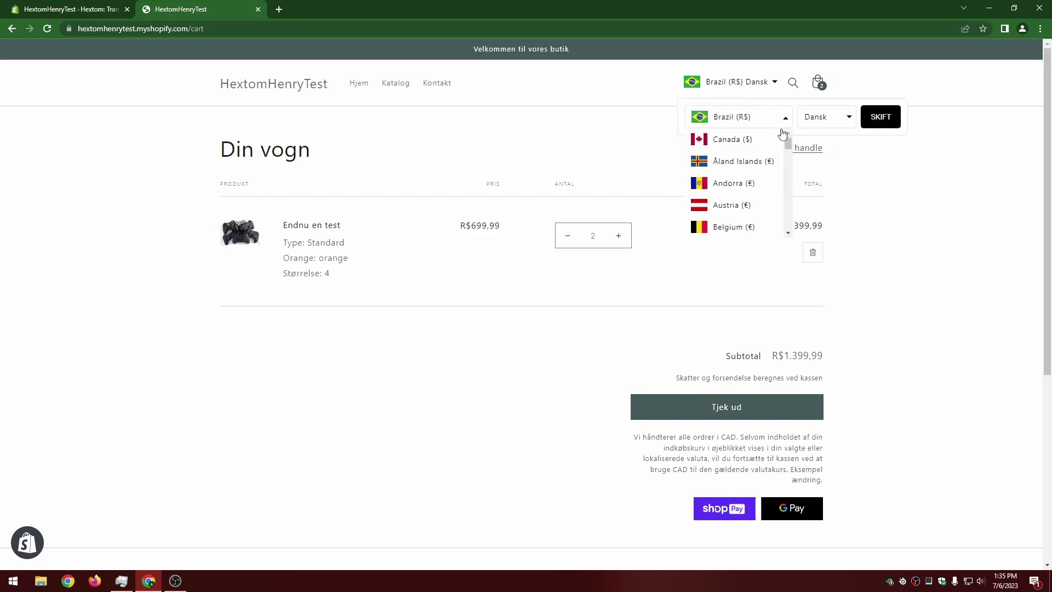
pyautogui.click(724, 206)
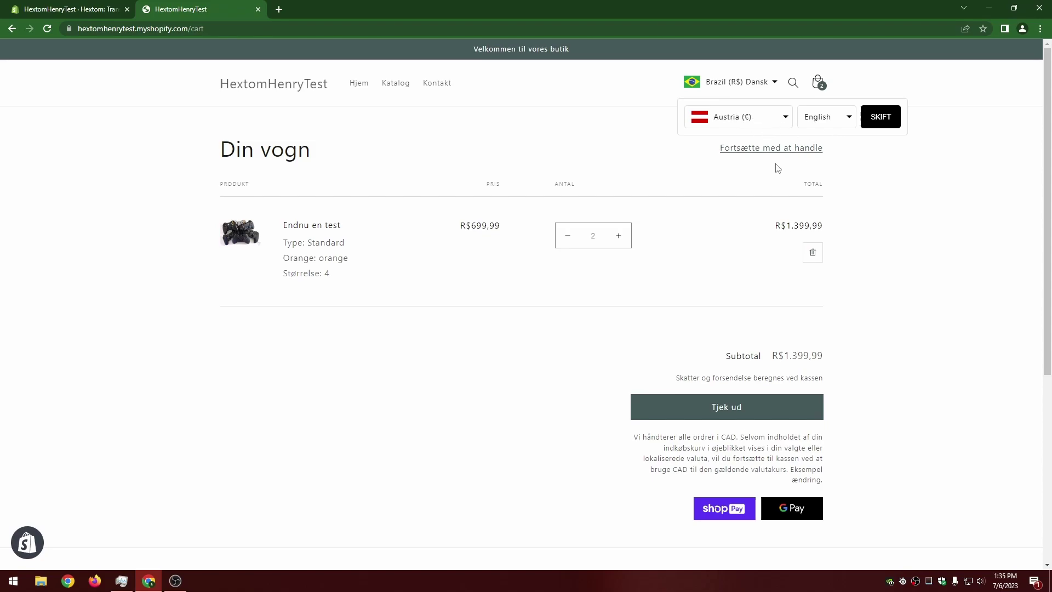
pyautogui.click(874, 116)
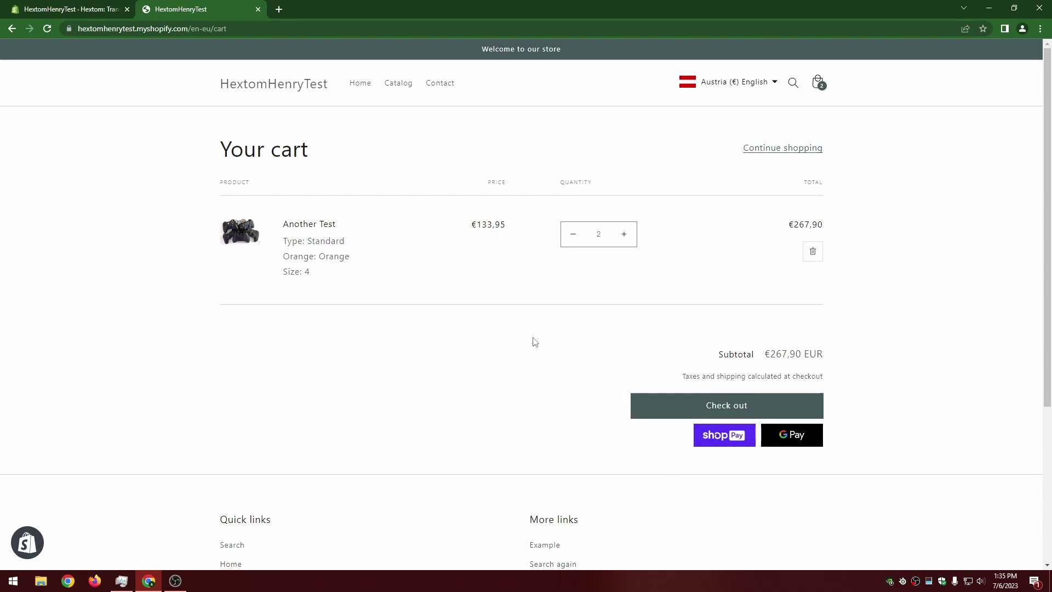
# Step: Return to the Hextom Regions & Currency page listing the 40 published regions
pyautogui.hotkey('ctrl', 'shift', 'Tab')
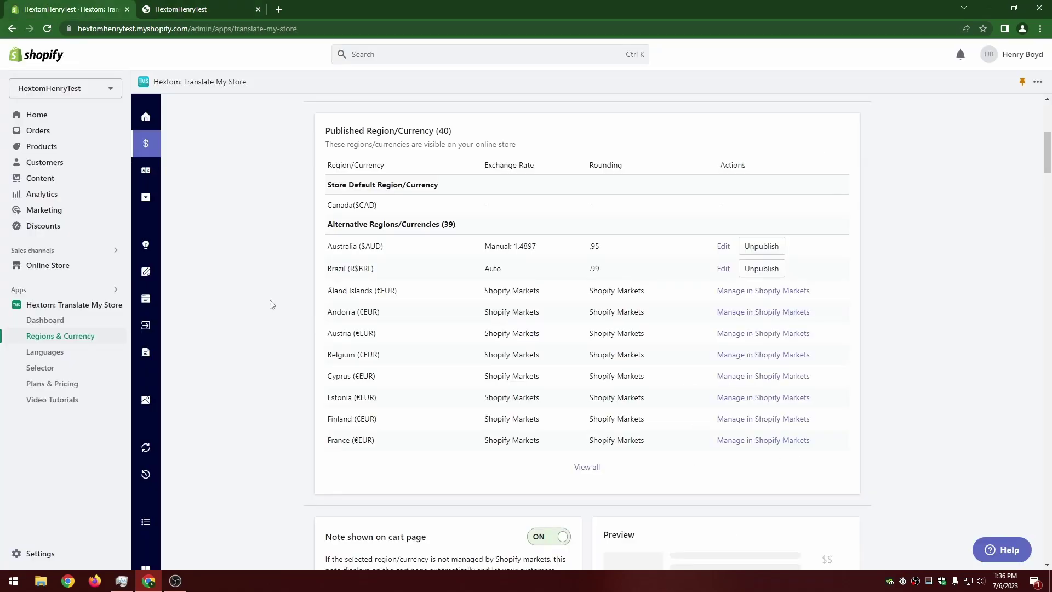